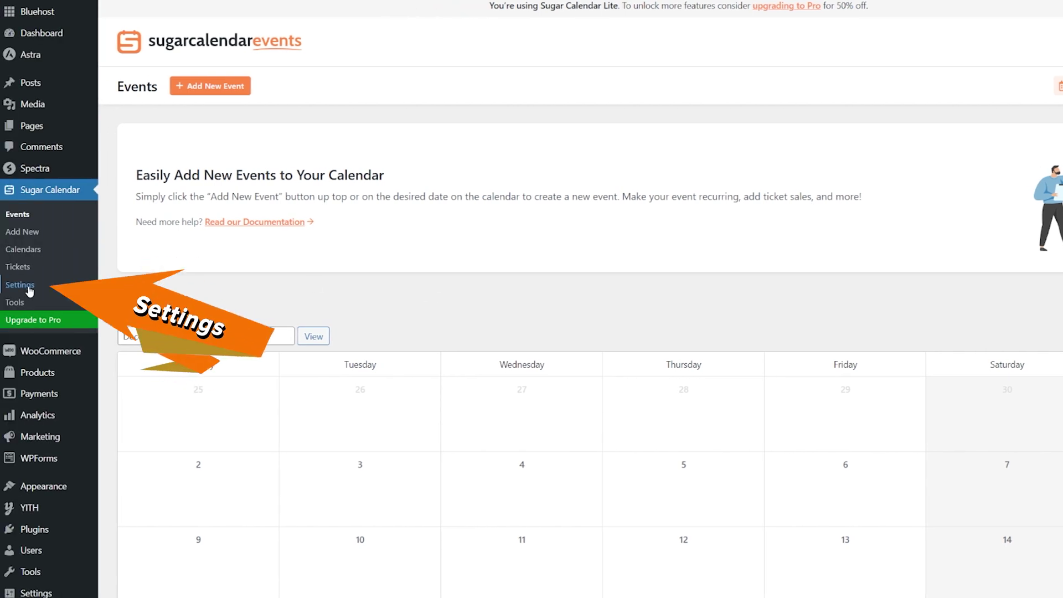
# Step: Enter the license key in the Sugar Calendar settings and verify it
pyautogui.click(29, 288)
pyautogui.click(320, 258)
pyautogui.hotkey('ctrl', 'v')
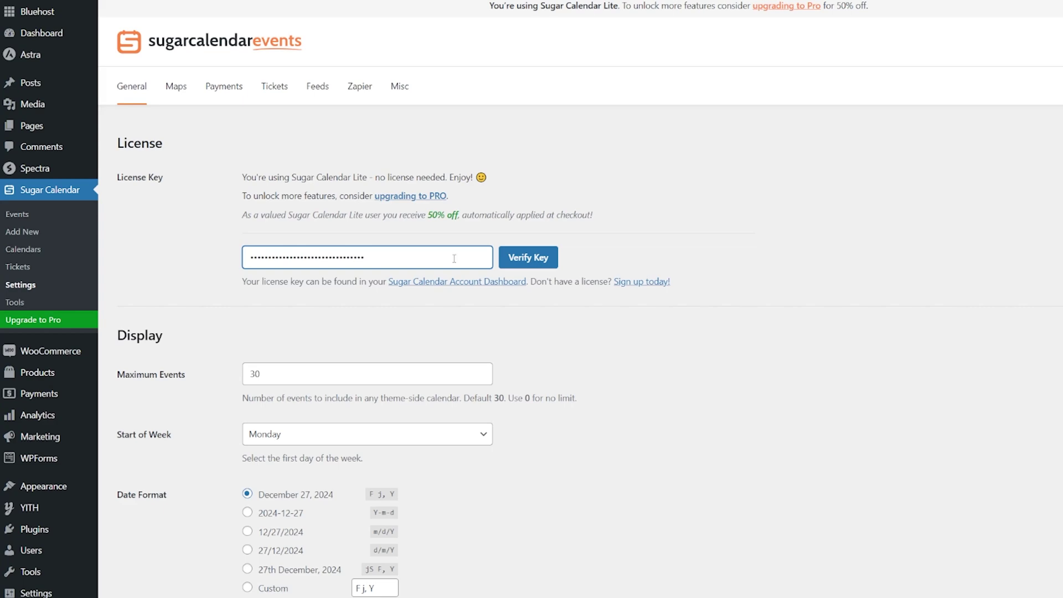
pyautogui.click(516, 262)
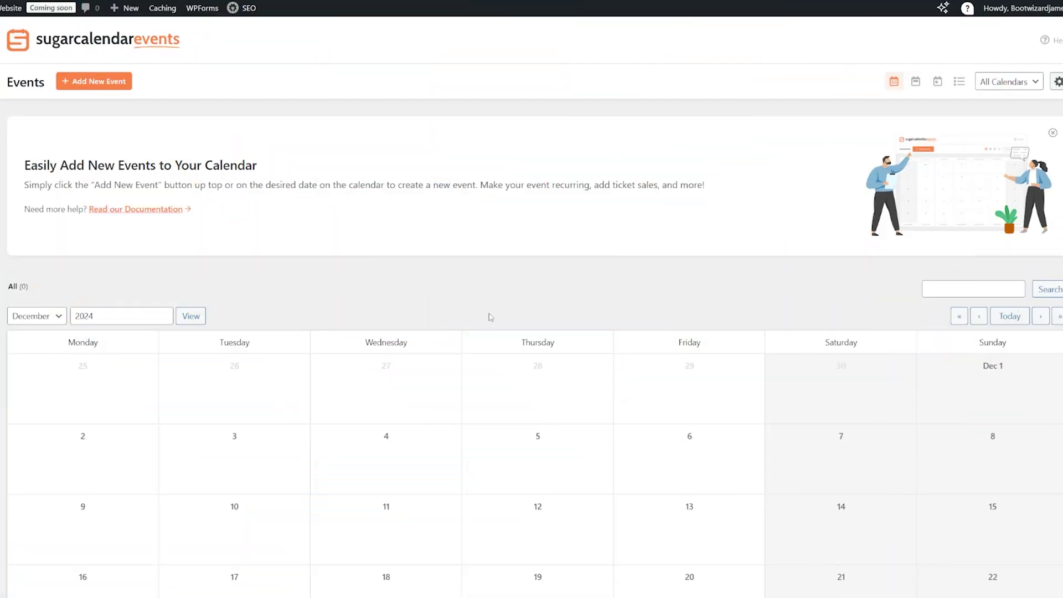
# Step: Add a new calendar event titled "Come Ride With Us."
pyautogui.scroll(-4, 490, 317)
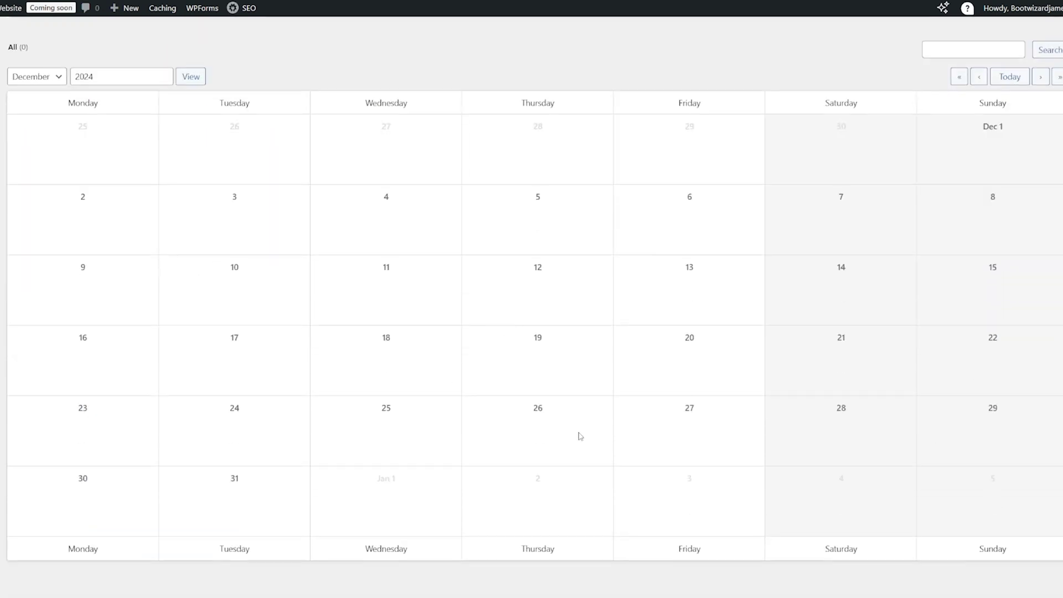
pyautogui.scroll(4, 580, 436)
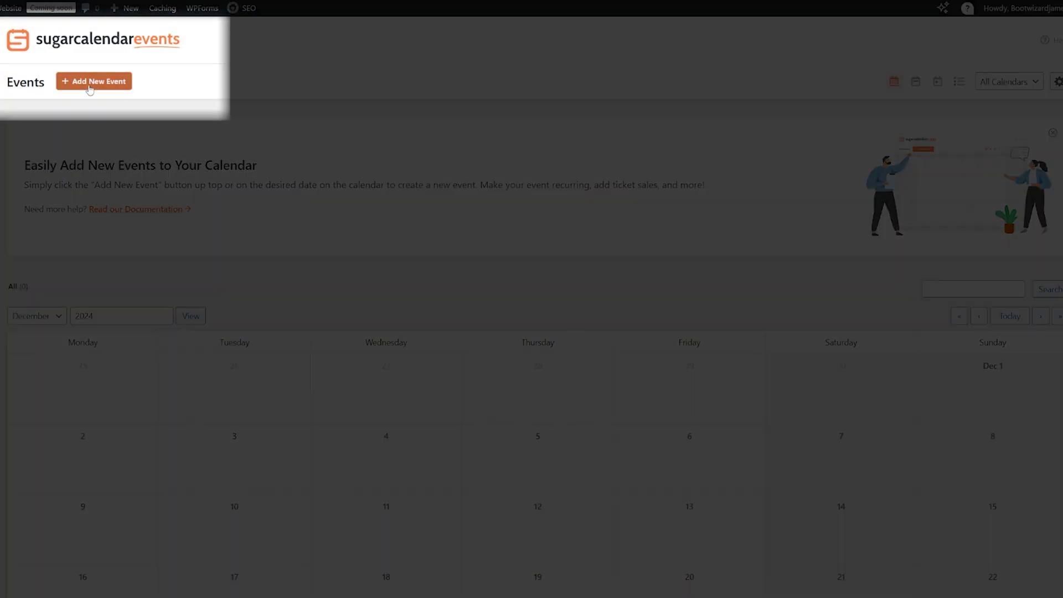
pyautogui.click(89, 87)
pyautogui.scroll(-4, 387, 232)
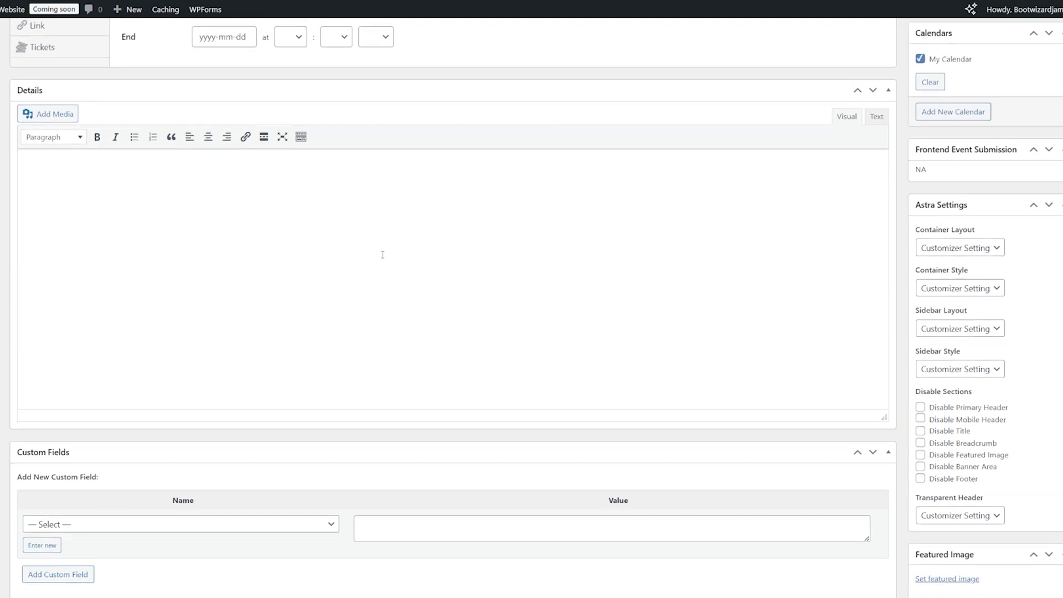
pyautogui.scroll(-1, 382, 255)
pyautogui.scroll(5, 352, 328)
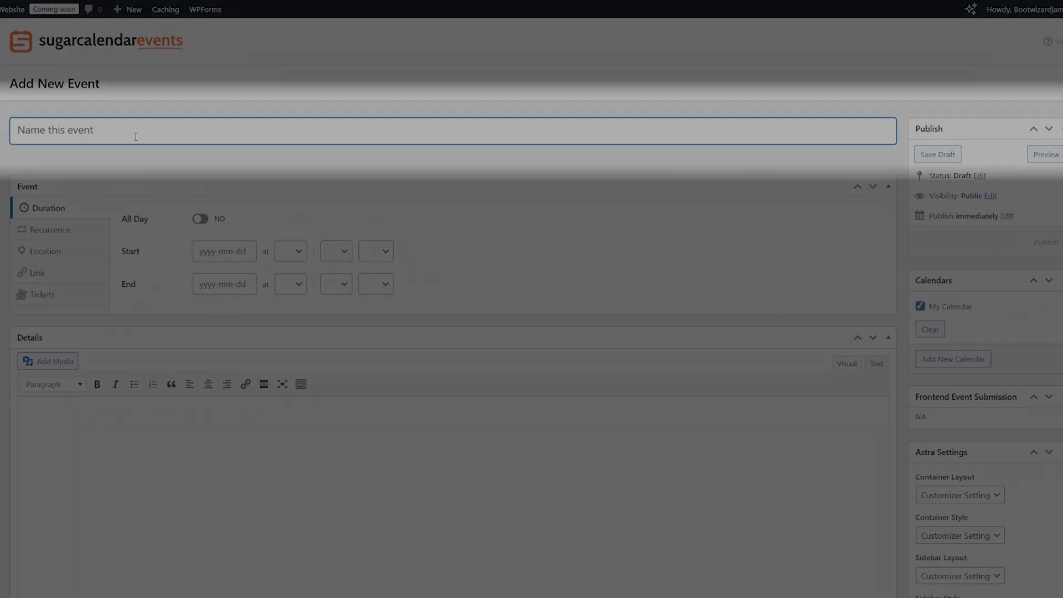
pyautogui.write('Come Ride With ')
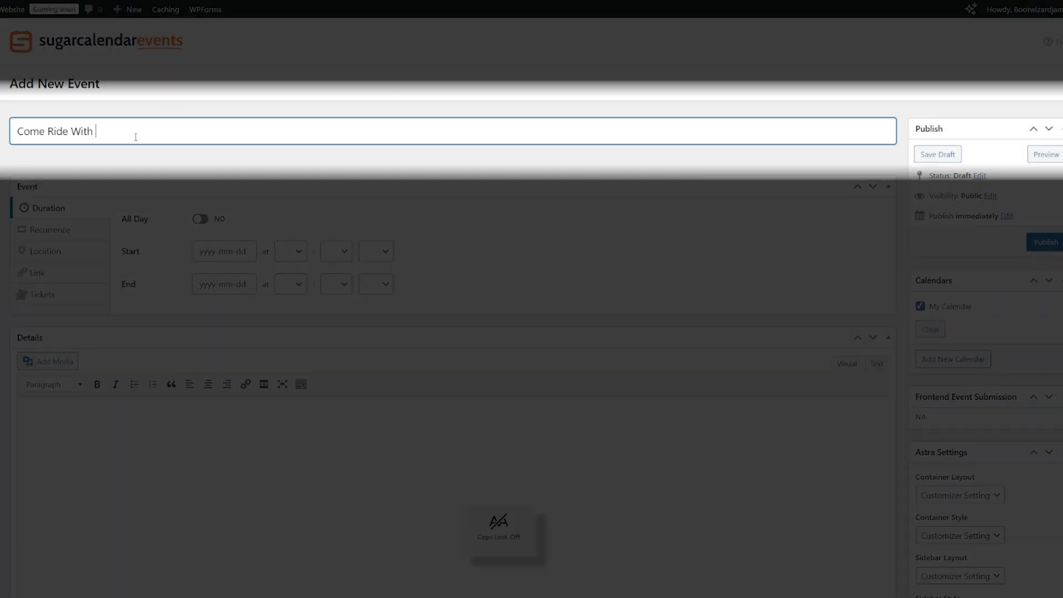
pyautogui.write('Us.')
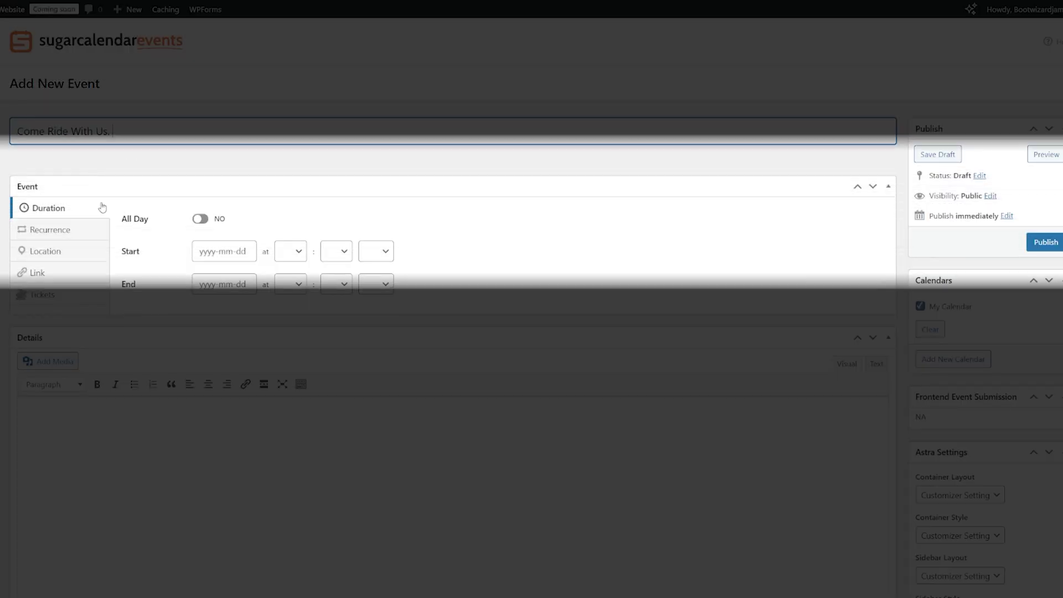
# Step: Set the event's start to 2025-01-12 at 09:00 AM
pyautogui.click(226, 252)
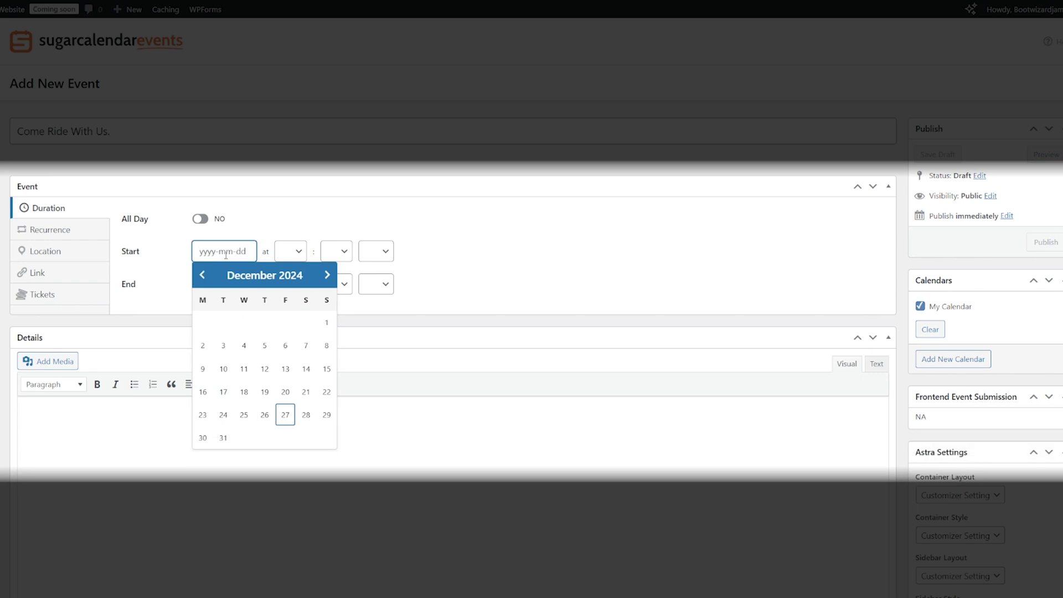
pyautogui.click(328, 275)
pyautogui.click(328, 275)
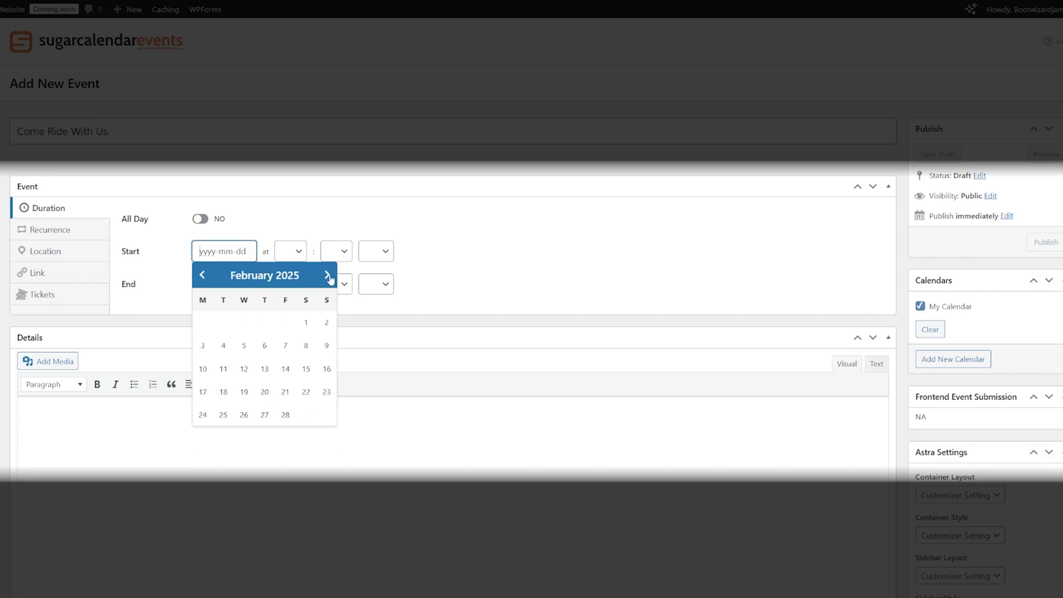
pyautogui.click(202, 276)
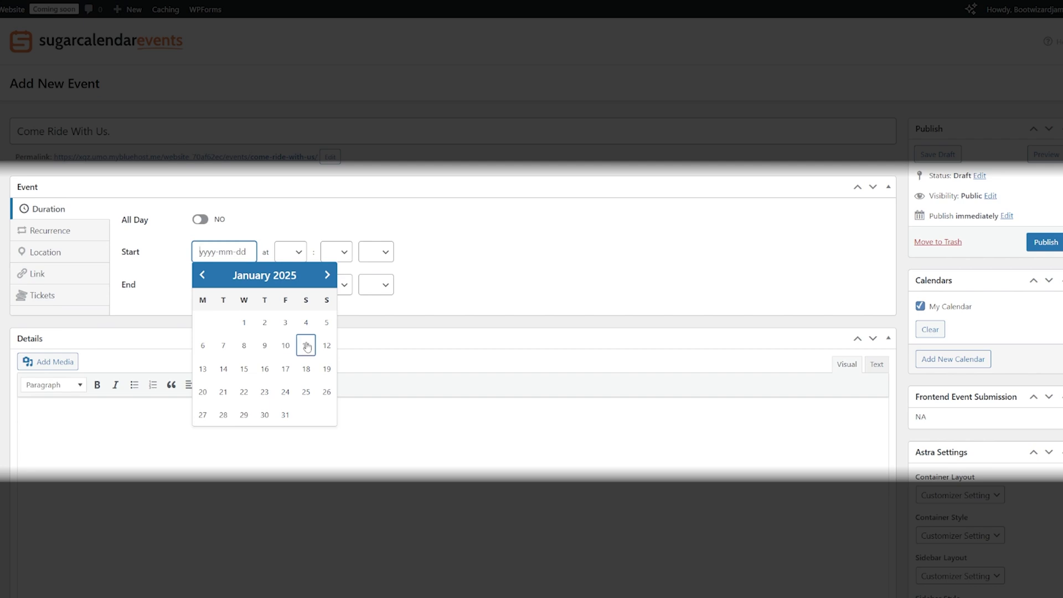
pyautogui.click(326, 345)
pyautogui.click(295, 255)
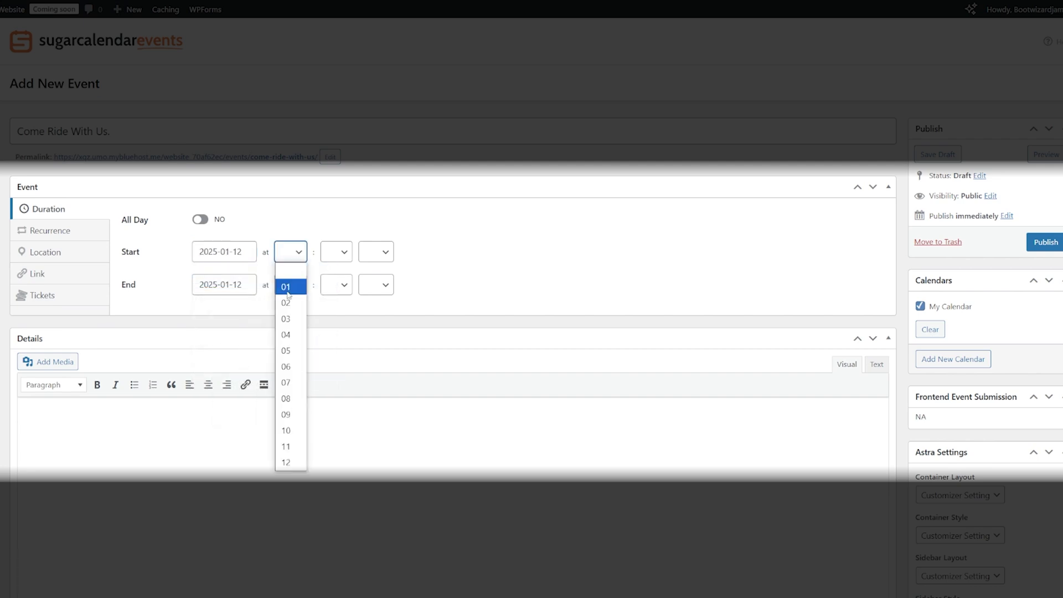
pyautogui.click(294, 411)
pyautogui.click(351, 253)
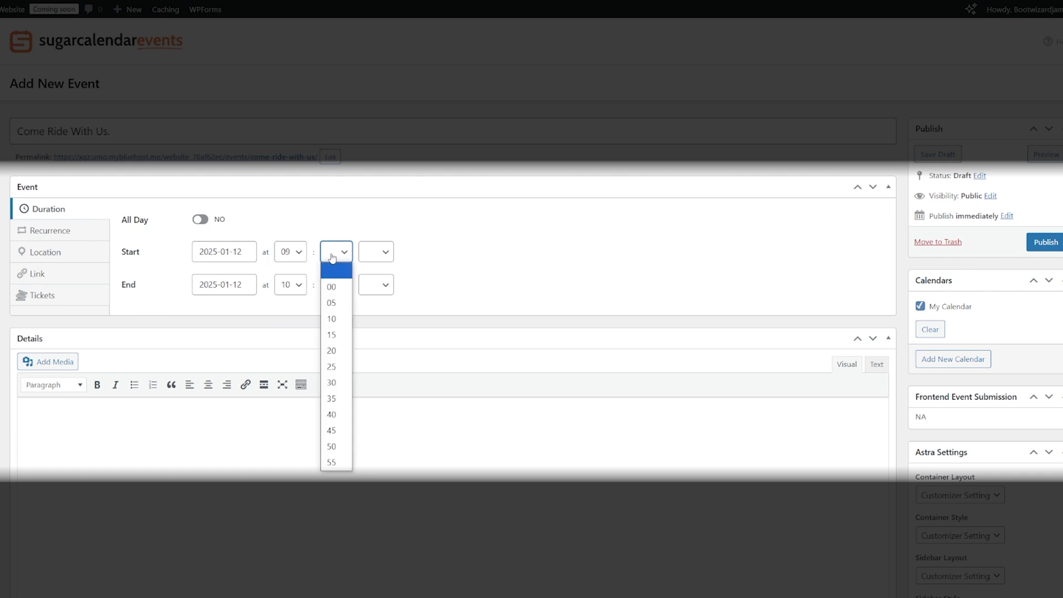
pyautogui.click(339, 285)
pyautogui.click(374, 251)
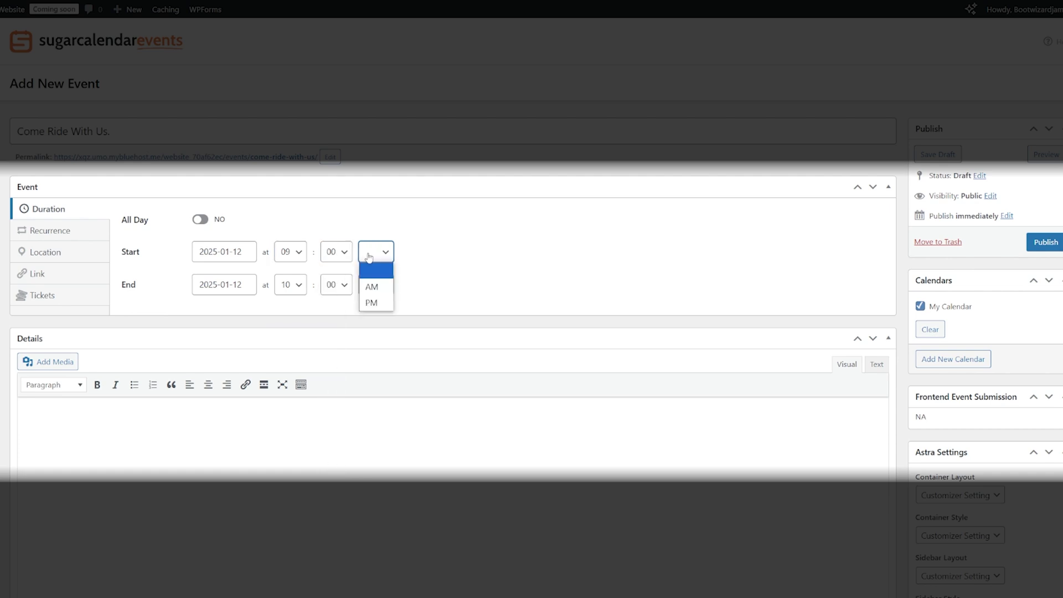
pyautogui.click(378, 287)
# Step: Set the event's end time to 11:40 AM, keeping the end date of 2025-01-12
pyautogui.click(291, 286)
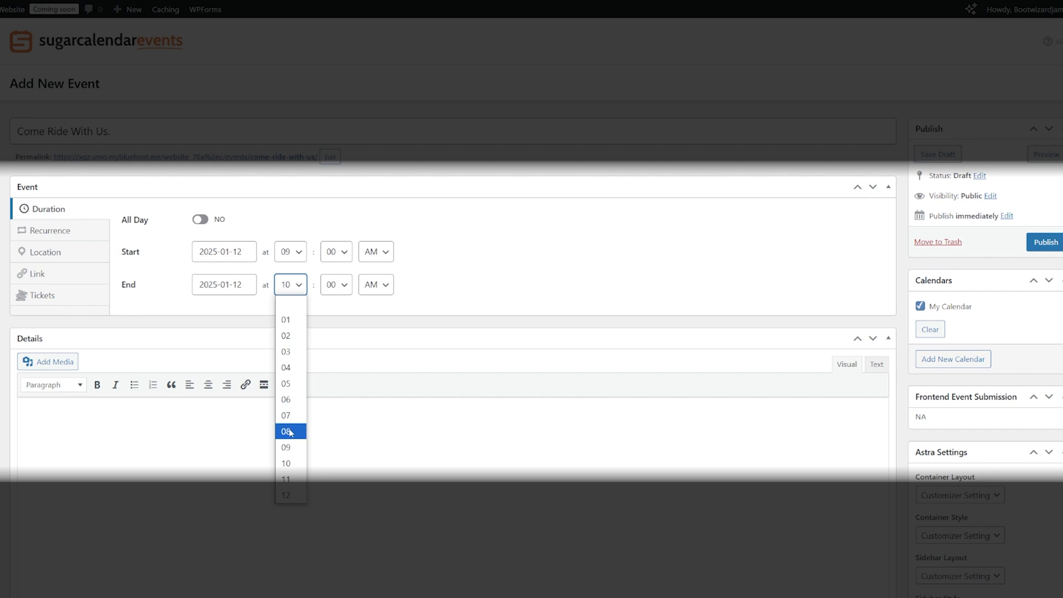
pyautogui.click(287, 479)
pyautogui.click(328, 285)
pyautogui.click(336, 445)
pyautogui.click(371, 283)
pyautogui.click(376, 321)
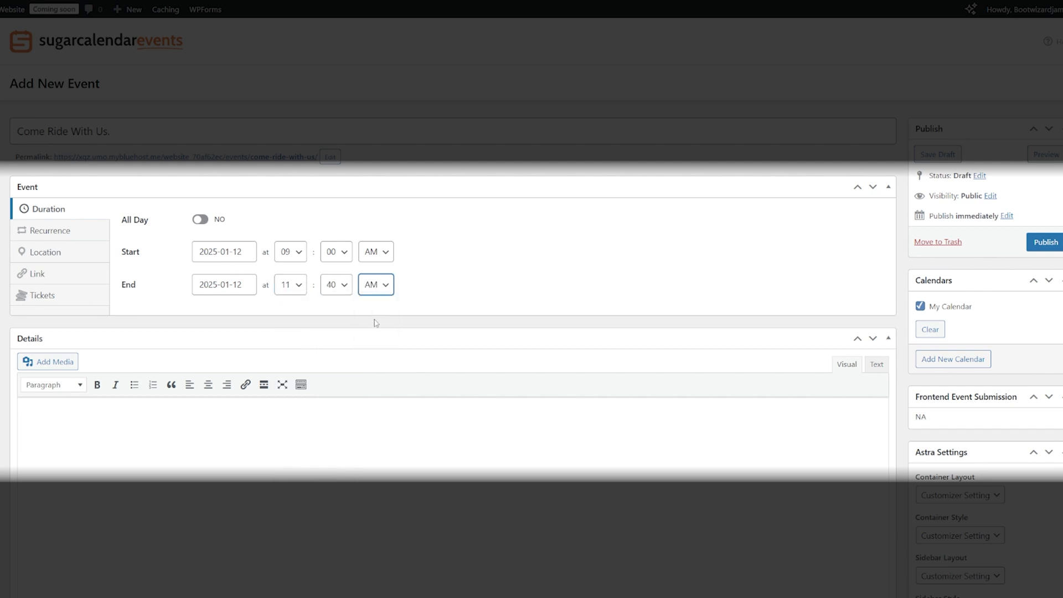
pyautogui.click(223, 289)
pyautogui.click(327, 378)
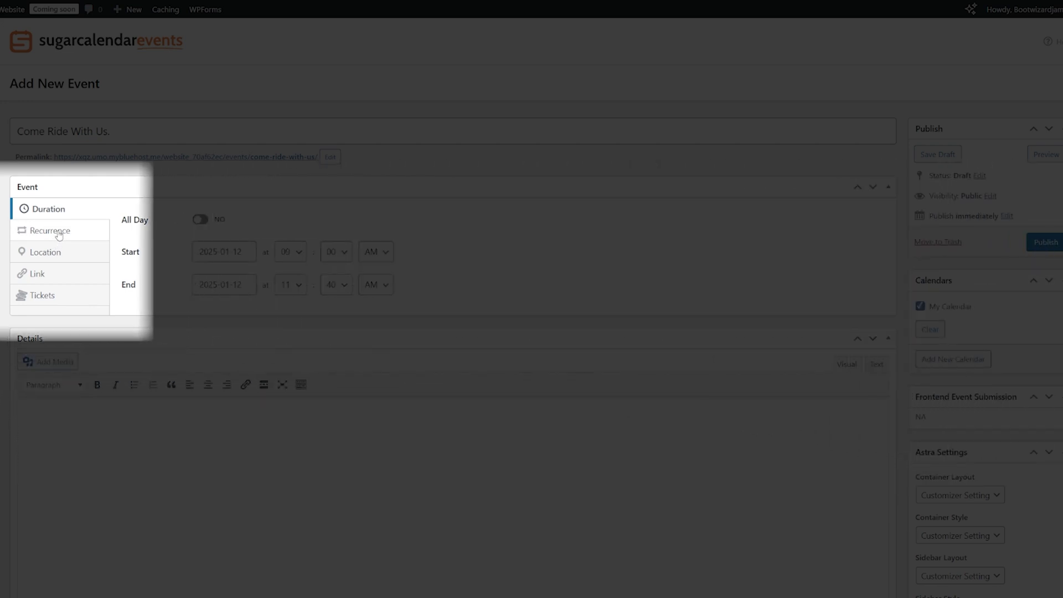
# Step: Set the event's recurrence to weekly on Saturday
pyautogui.click(59, 234)
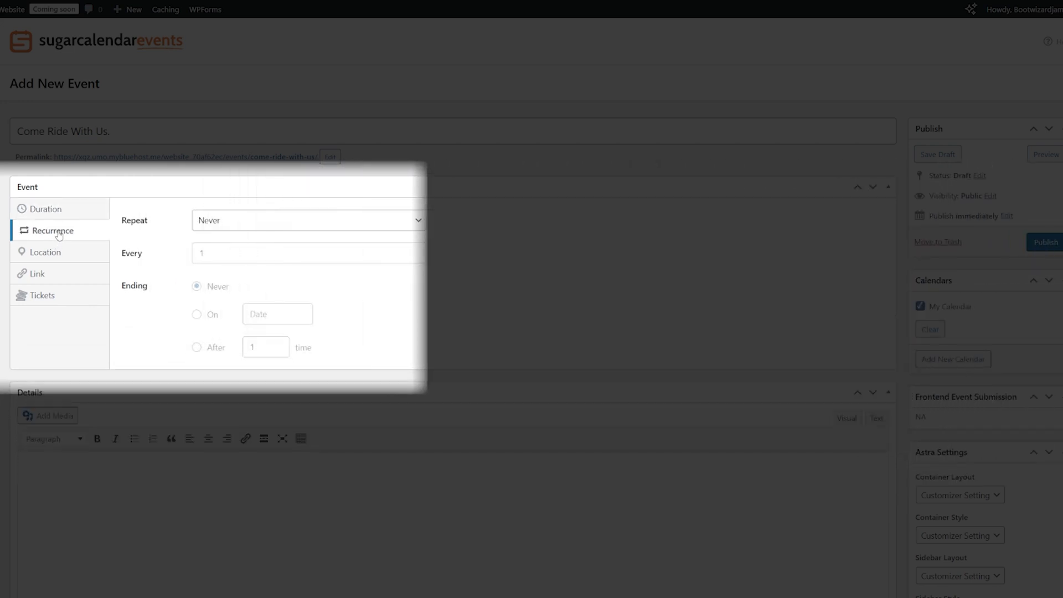
pyautogui.click(236, 225)
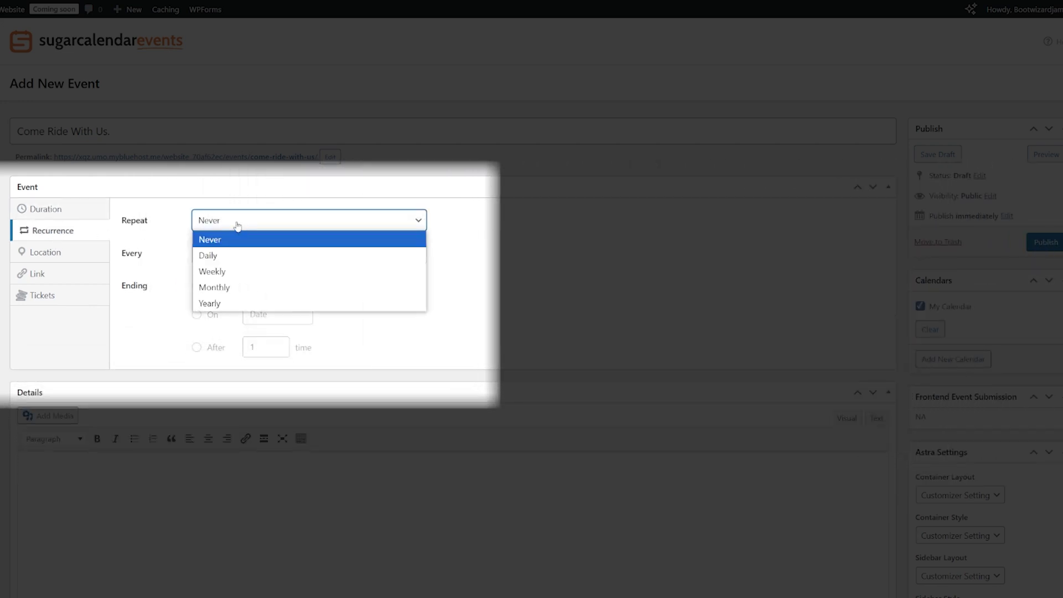
pyautogui.click(227, 273)
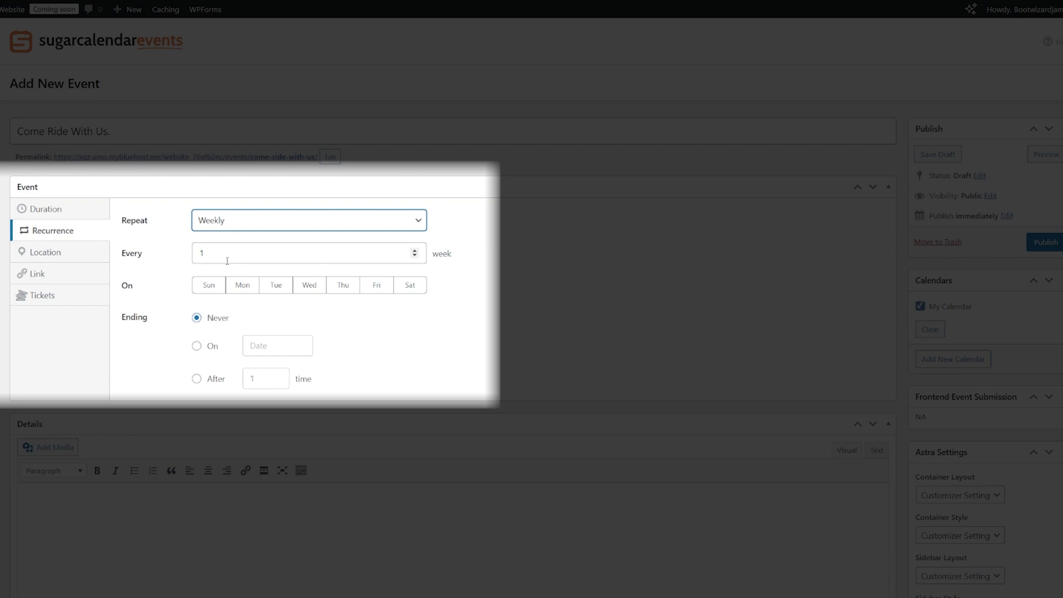
pyautogui.click(410, 286)
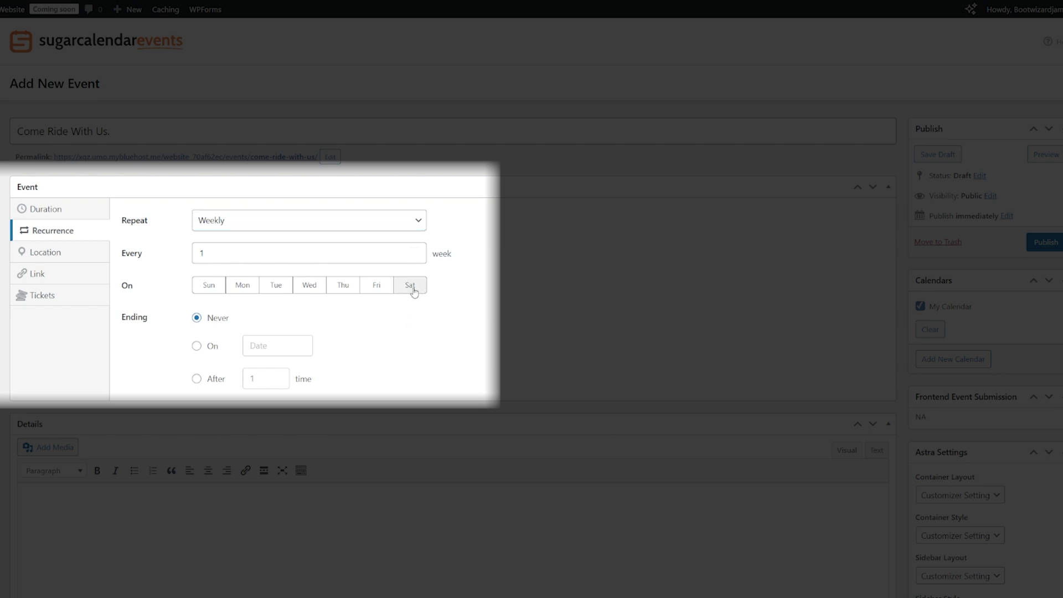
# Step: Enter "My Store Address" as the address in the event's location
pyautogui.click(50, 254)
pyautogui.click(255, 227)
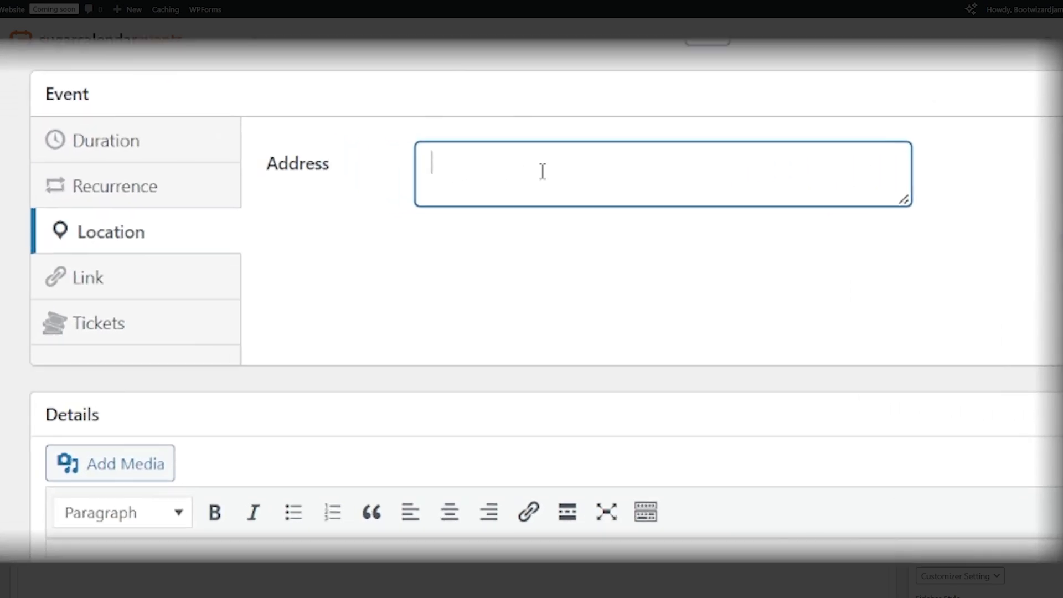
pyautogui.write('My Store Address')
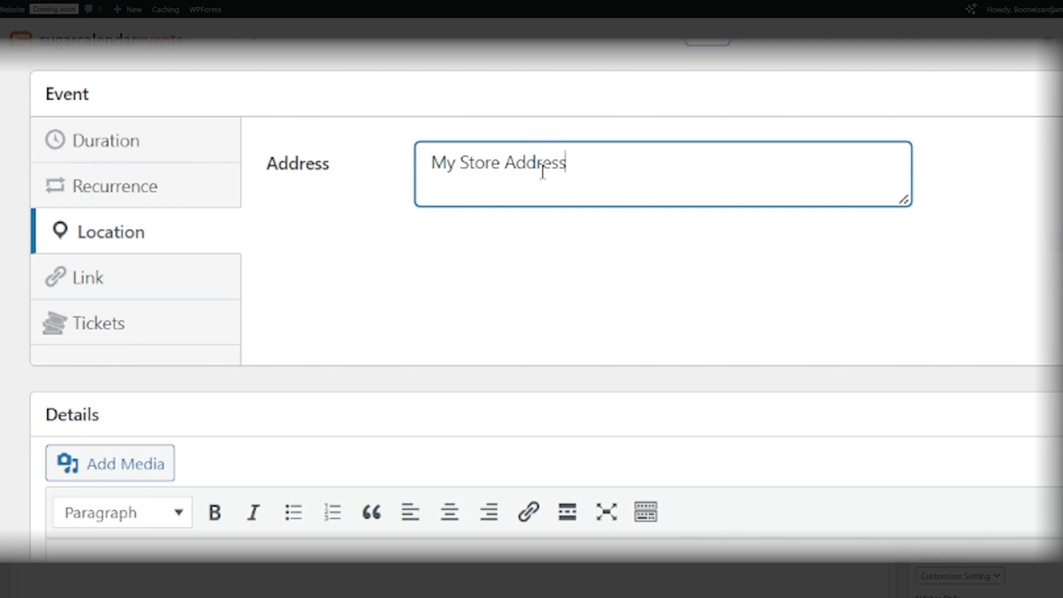
pyautogui.click(587, 275)
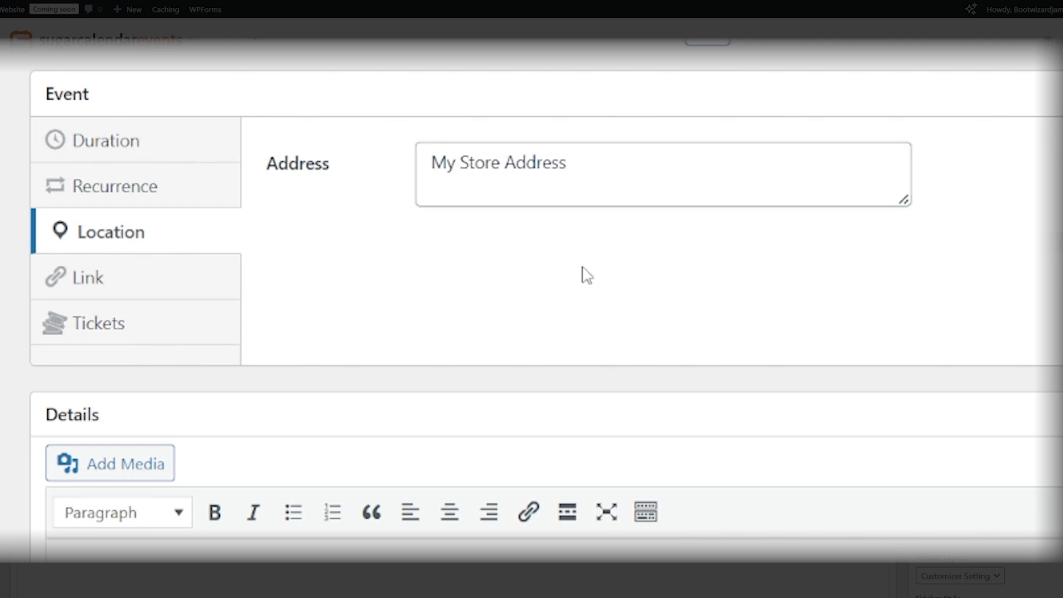
# Step: Review the event's link and ticket options and read through its description
pyautogui.click(158, 283)
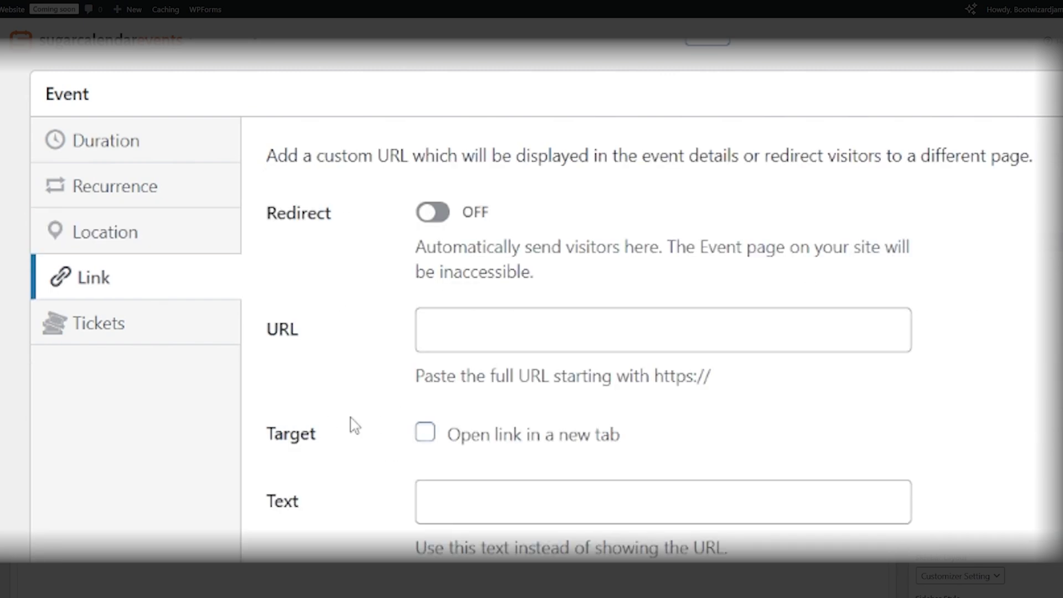
pyautogui.click(126, 326)
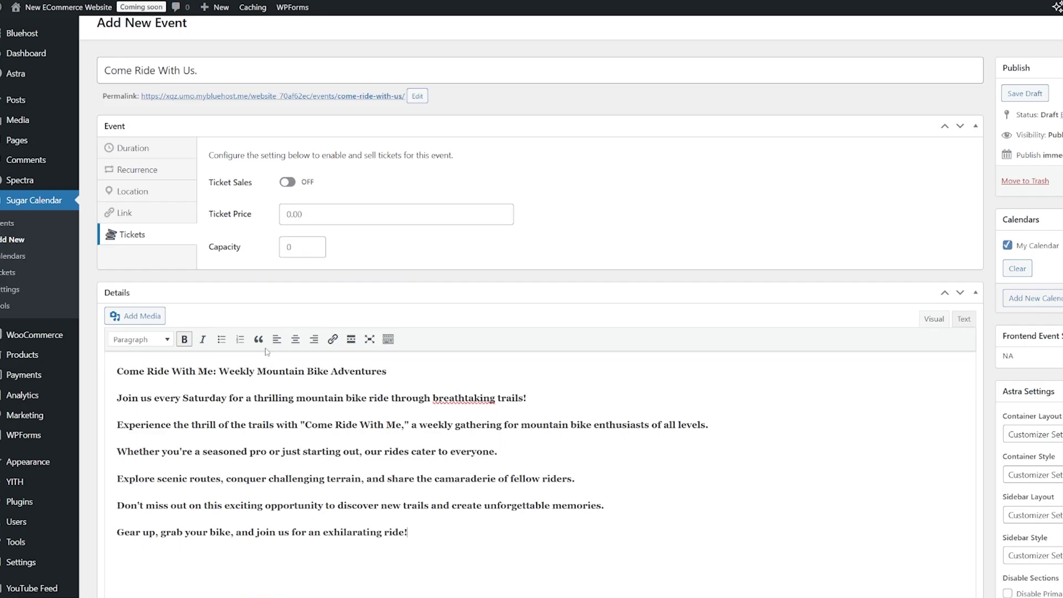
pyautogui.scroll(-1, 282, 359)
pyautogui.scroll(-1, 496, 417)
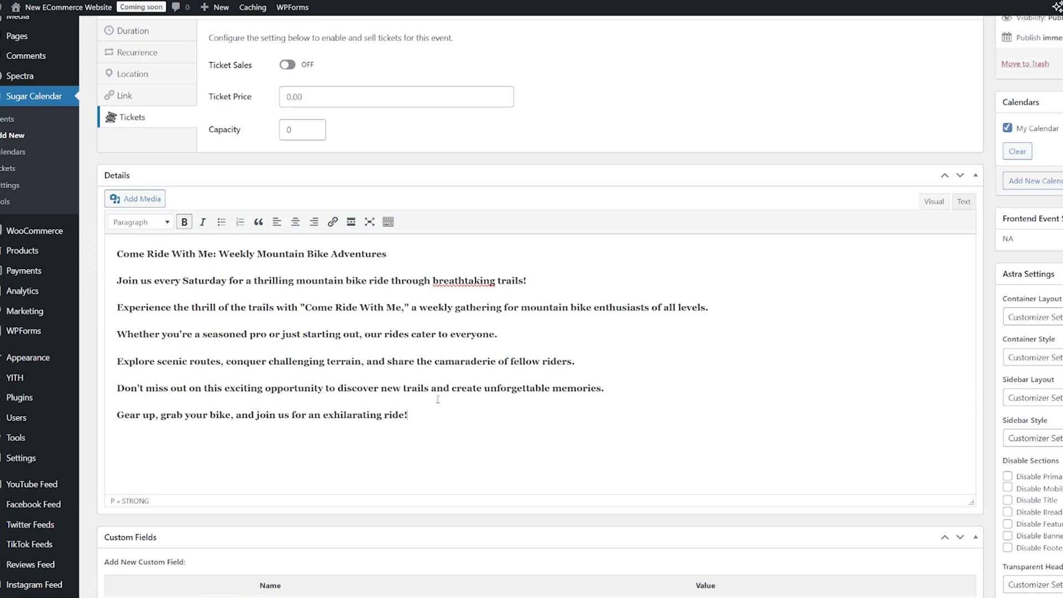
pyautogui.scroll(-2, 437, 399)
pyautogui.scroll(2, 435, 397)
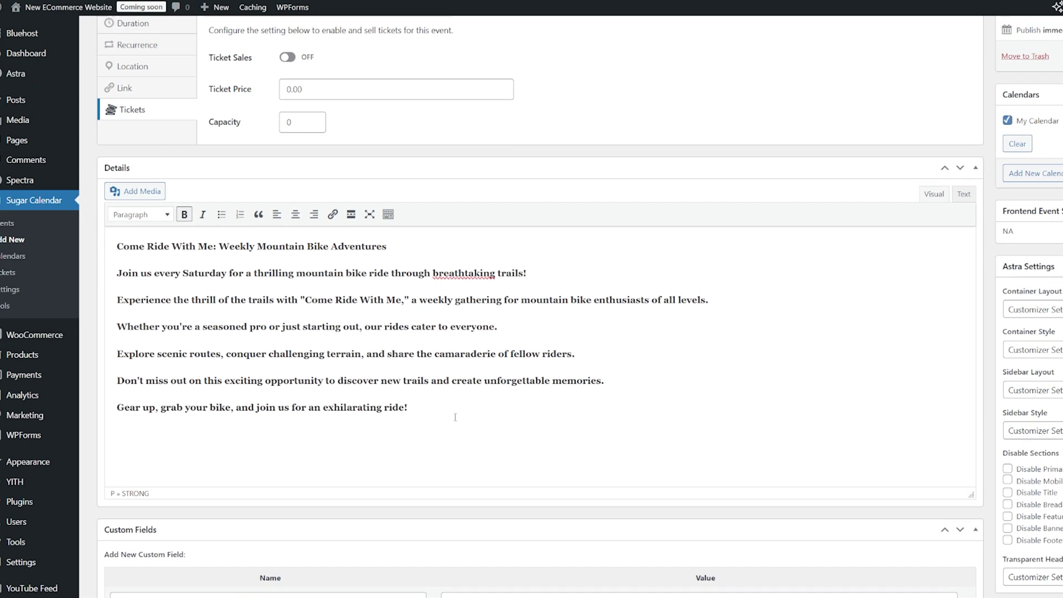
pyautogui.scroll(3, 443, 414)
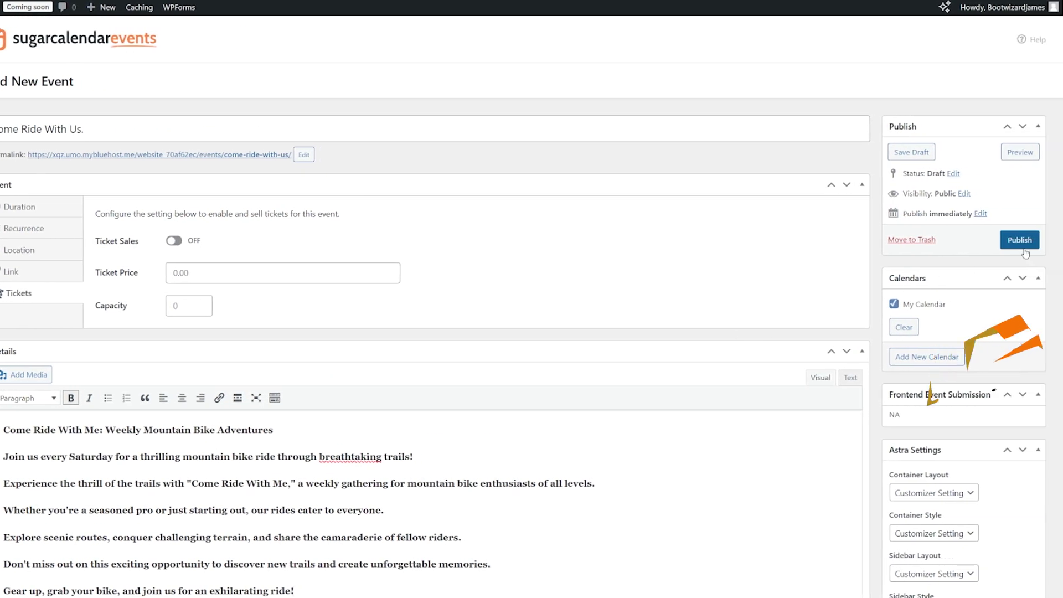
# Step: Publish the event and download its calendar file from the date details on the live event page
pyautogui.click(1020, 240)
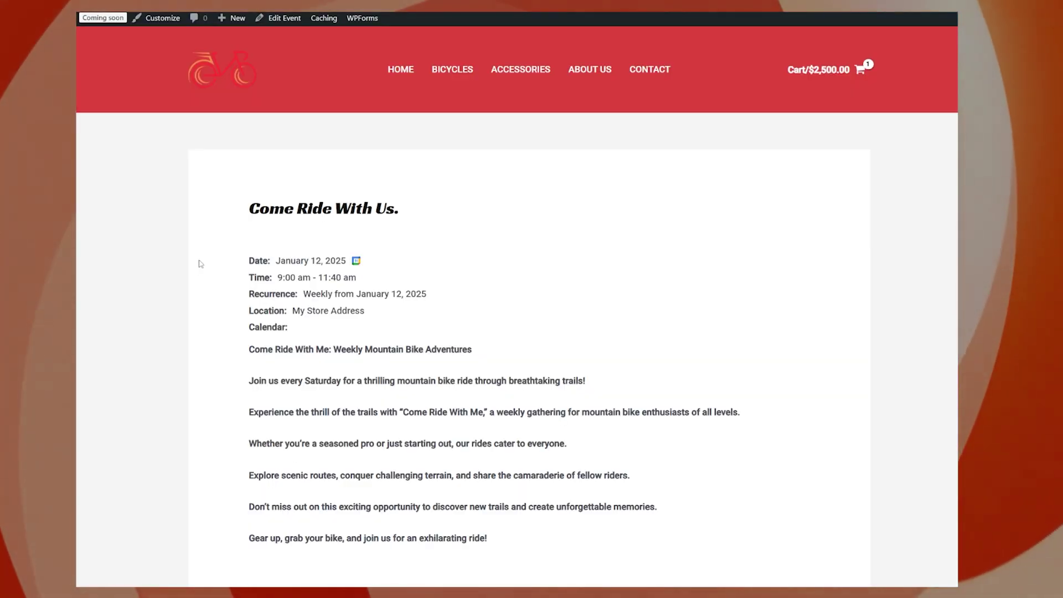
pyautogui.scroll(-1, 201, 261)
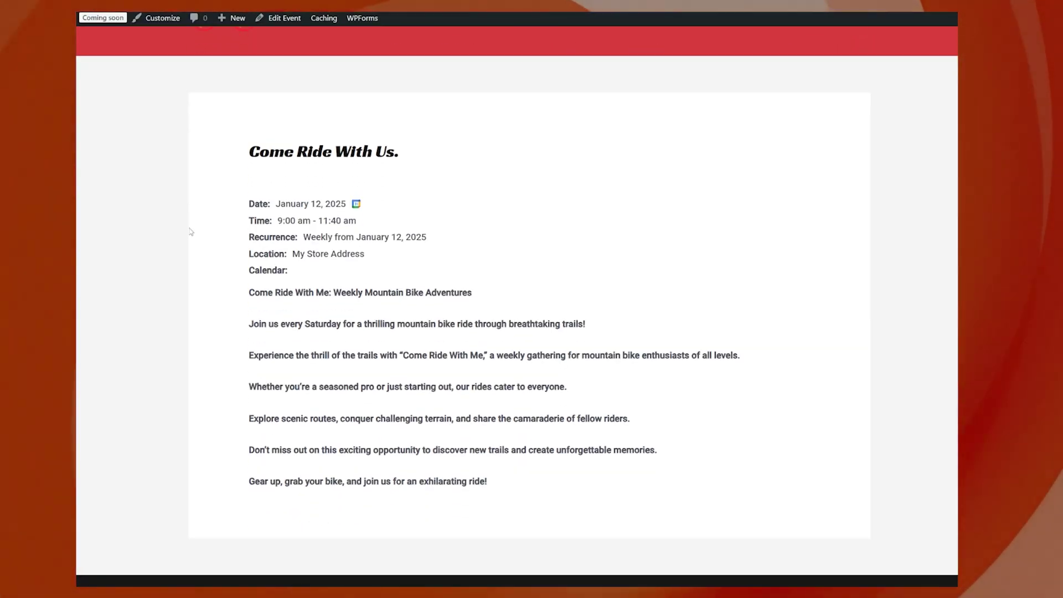
pyautogui.click(357, 205)
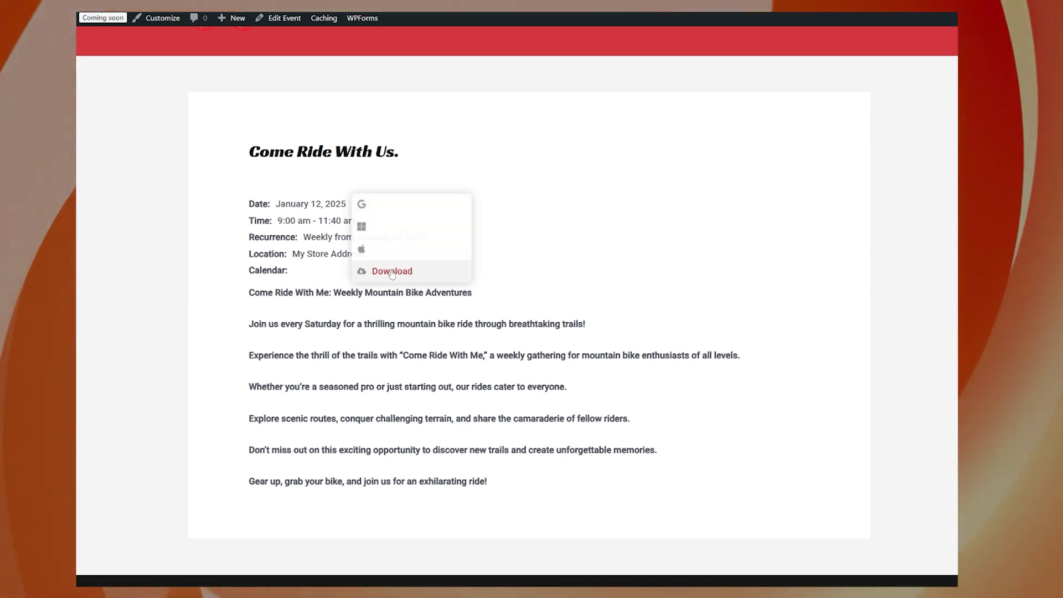
pyautogui.click(393, 272)
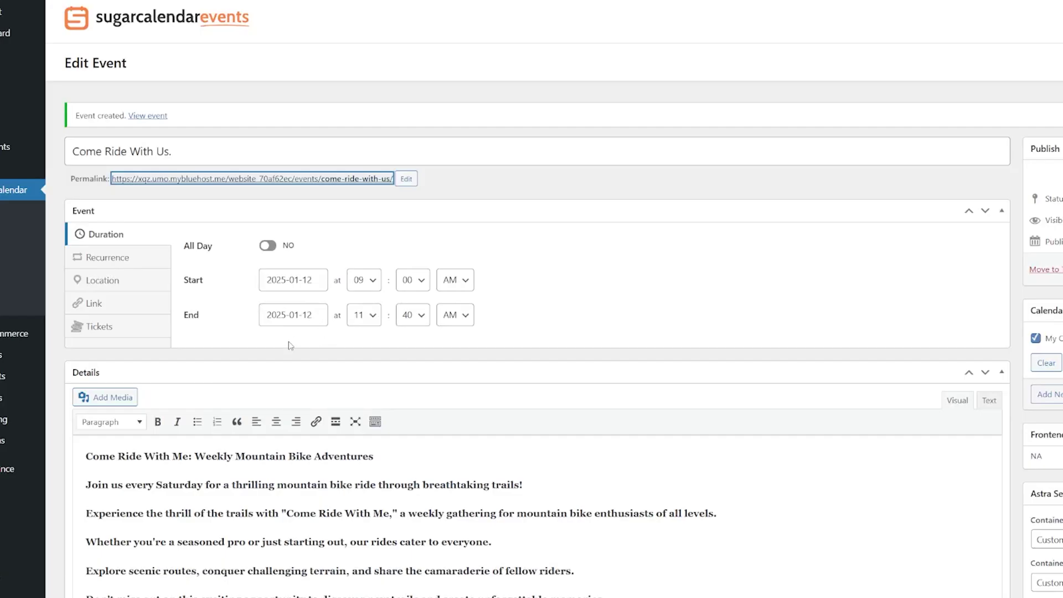
# Step: Set the Editor Type for events to Block Editor in the Sugar Calendar settings
pyautogui.scroll(-2, 290, 346)
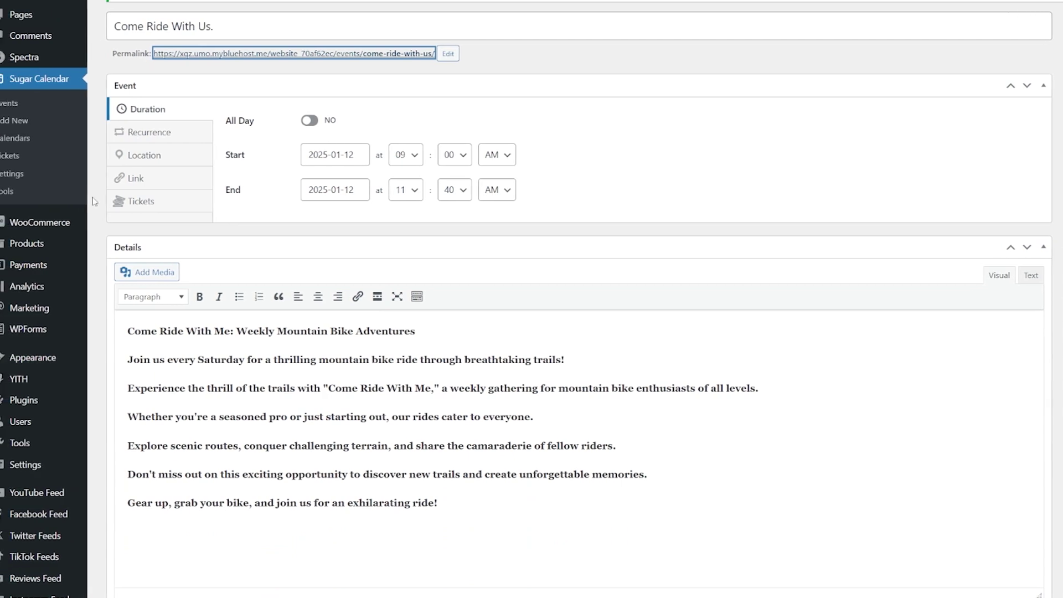
pyautogui.click(25, 174)
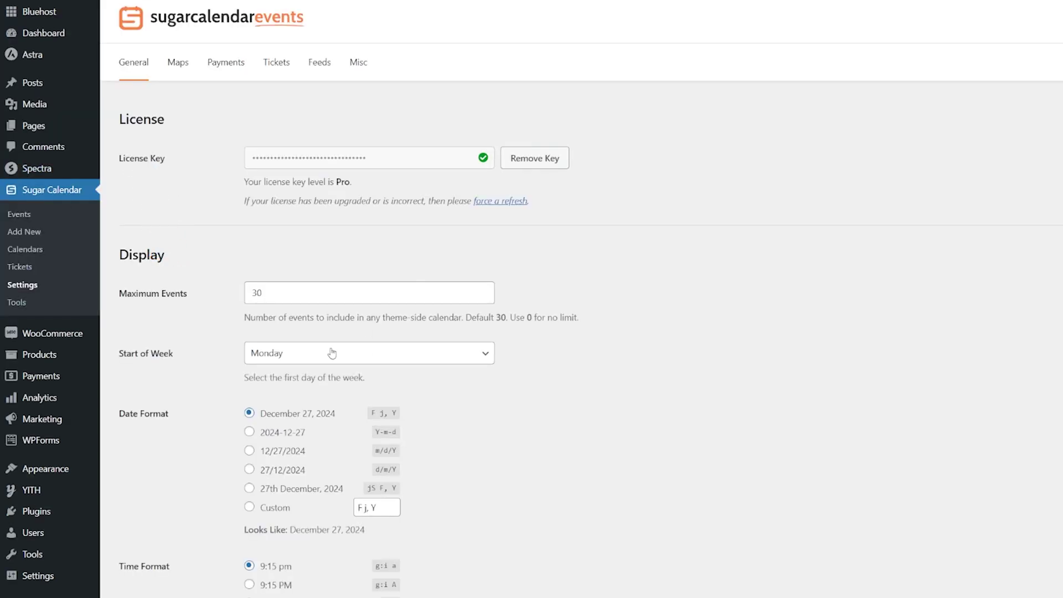
pyautogui.scroll(-15, 316, 351)
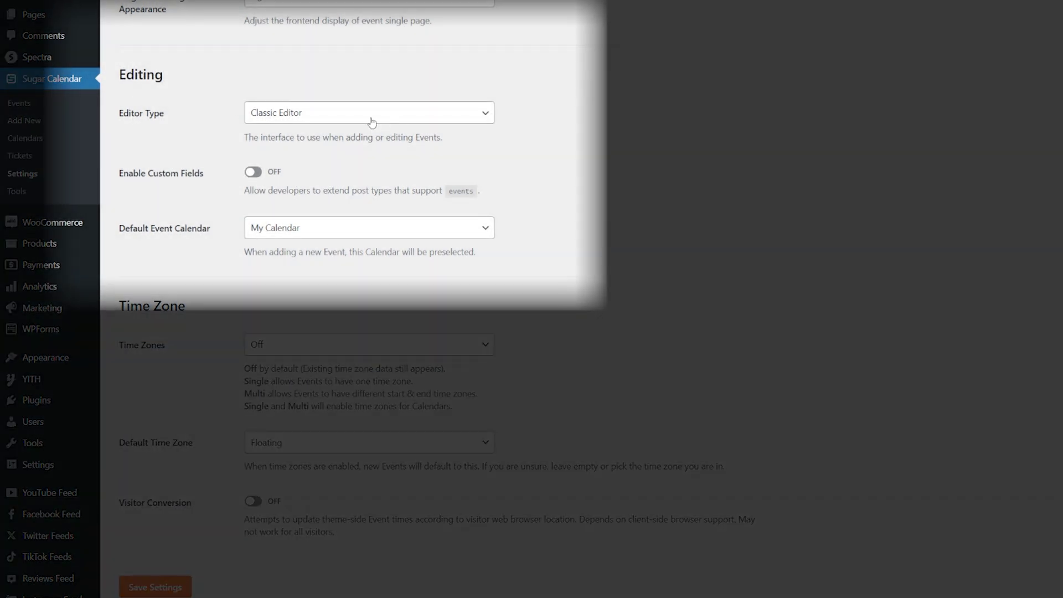
pyautogui.click(284, 118)
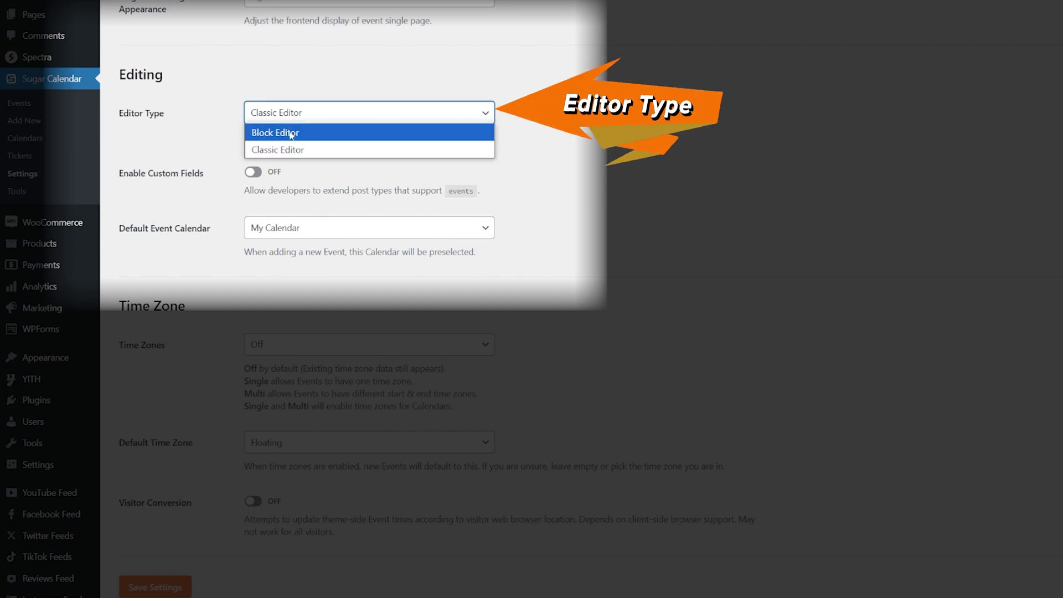
pyautogui.click(291, 133)
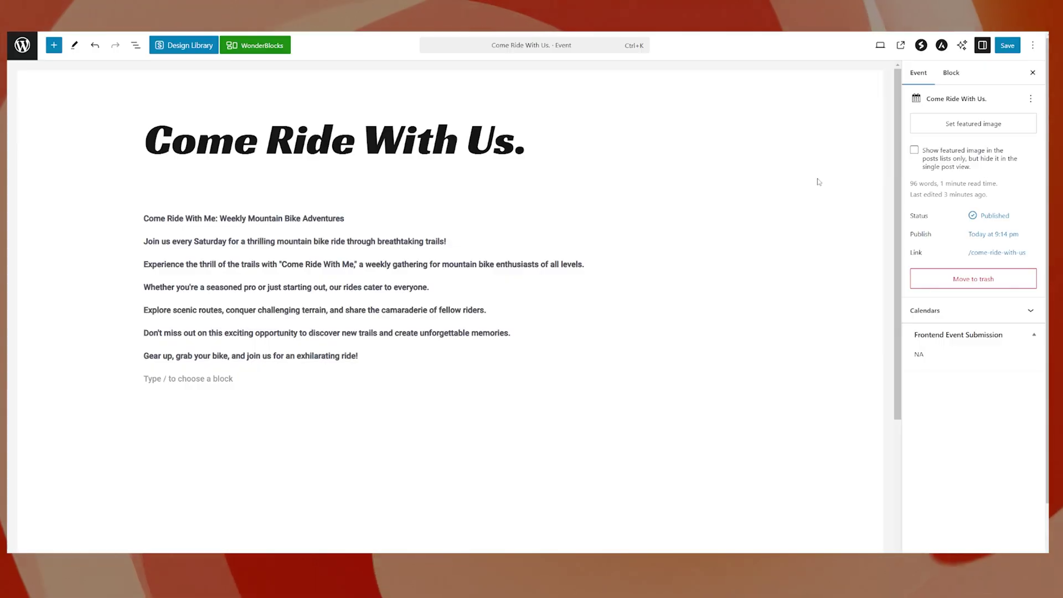
# Step: Search the available blocks for "gallery" and add a Gallery block below the last line of the event description
pyautogui.scroll(-2, 330, 250)
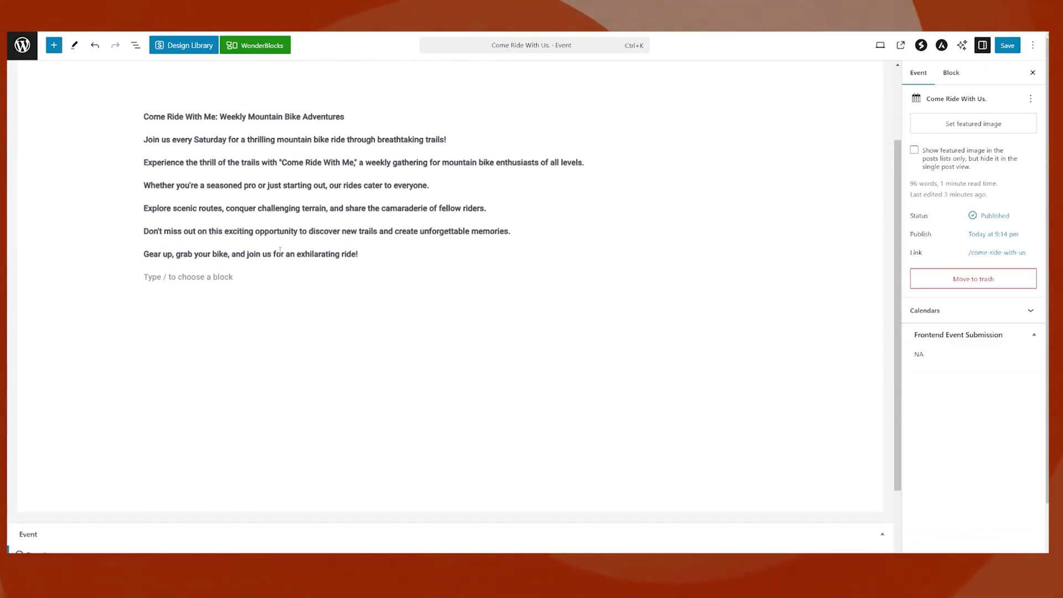
pyautogui.scroll(2, 303, 301)
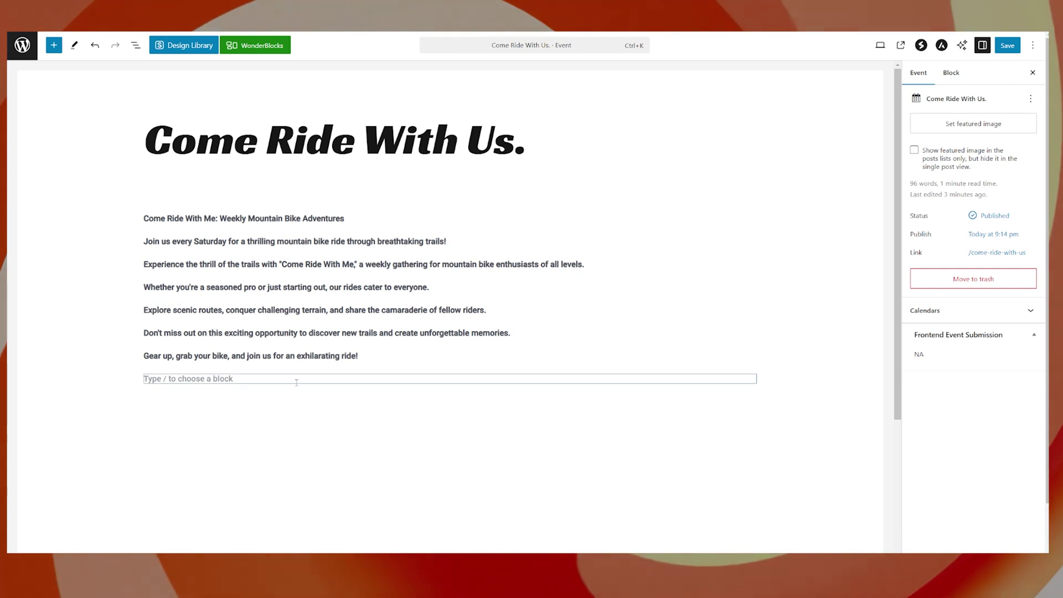
pyautogui.click(54, 49)
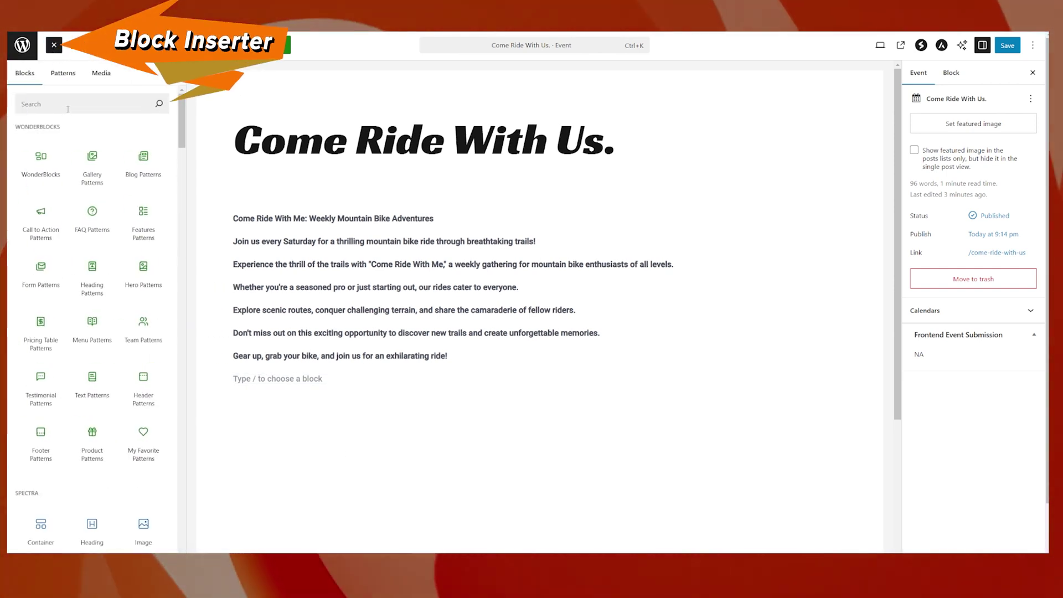
pyautogui.click(77, 108)
pyautogui.write('gallery')
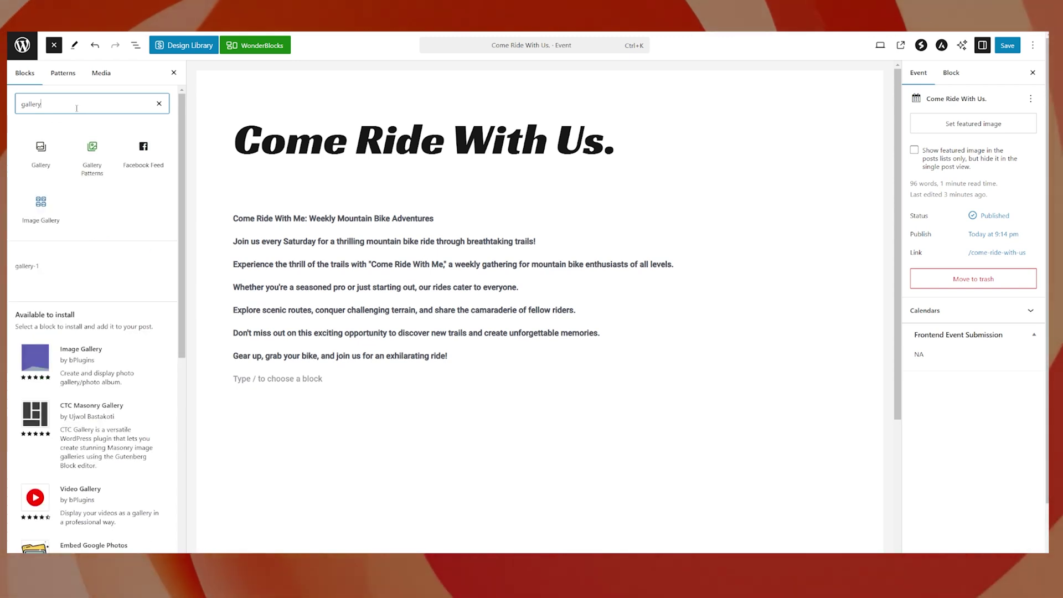
pyautogui.moveTo(42, 159)
pyautogui.moveTo(42, 159); pyautogui.dragTo(483, 397)
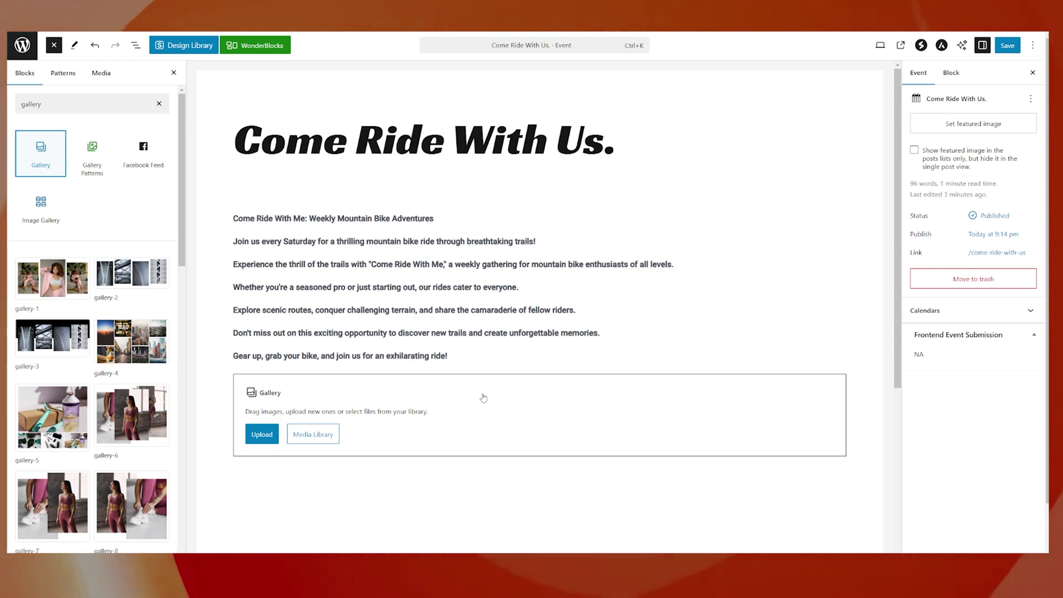
# Step: Fill the gallery with three mountain bike images from the media library, including specification-5.jpg and specification-4.jpg
pyautogui.click(318, 435)
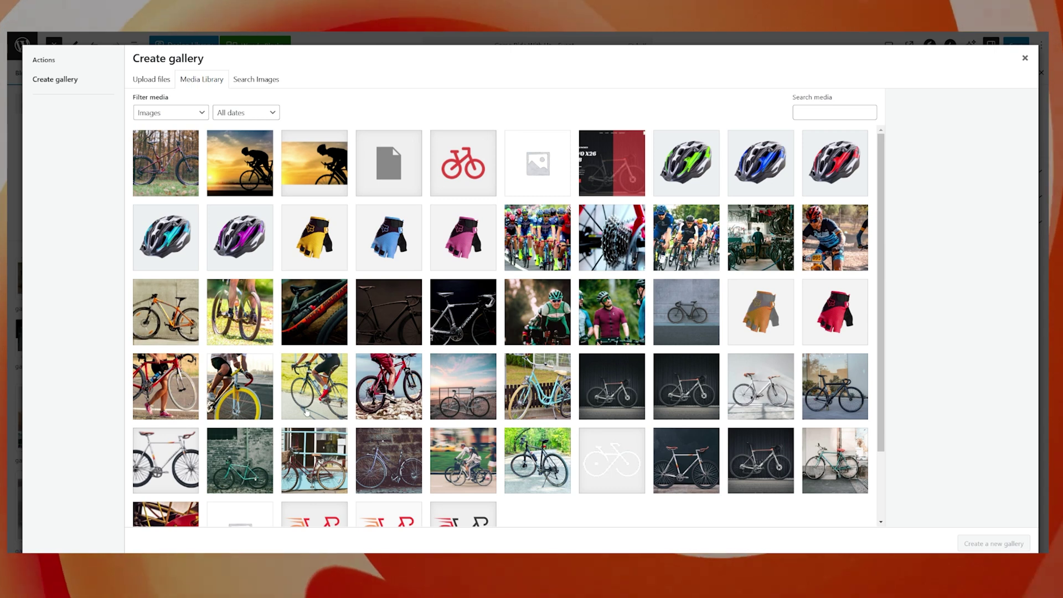
pyautogui.click(165, 163)
pyautogui.click(240, 312)
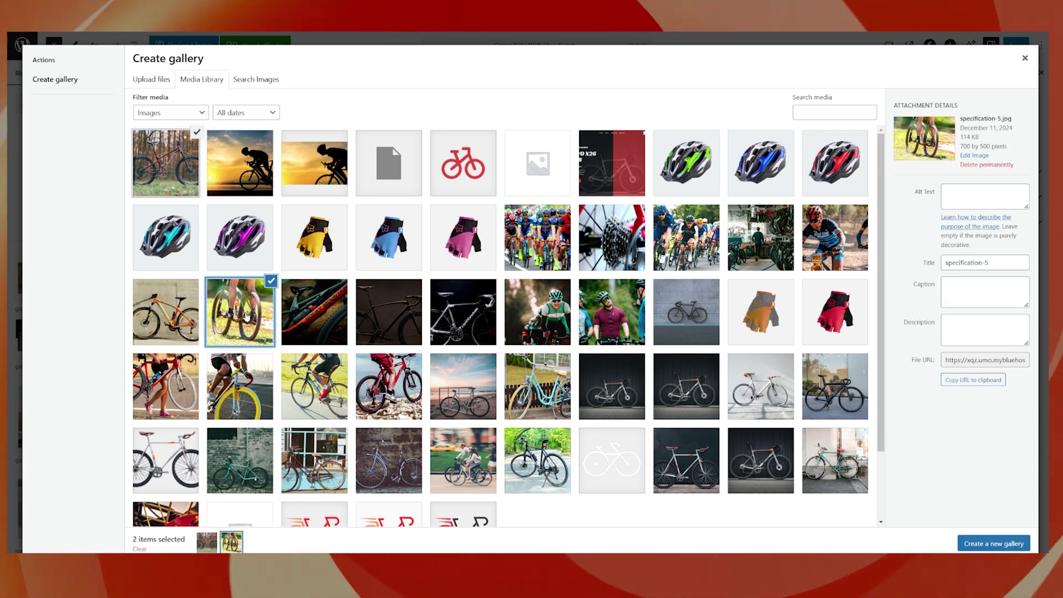
pyautogui.click(388, 386)
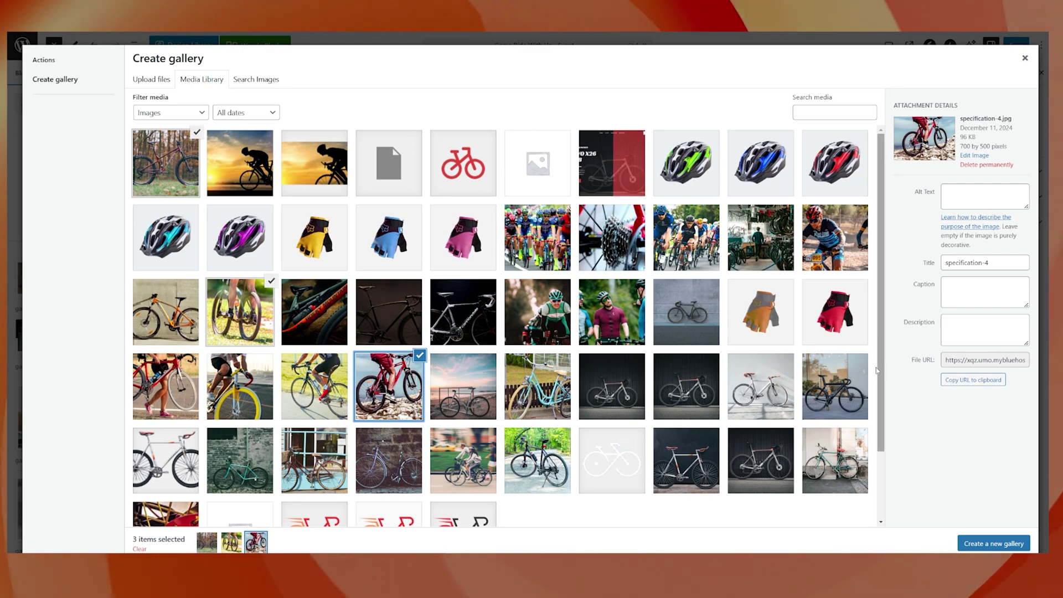
pyautogui.scroll(-2, 876, 370)
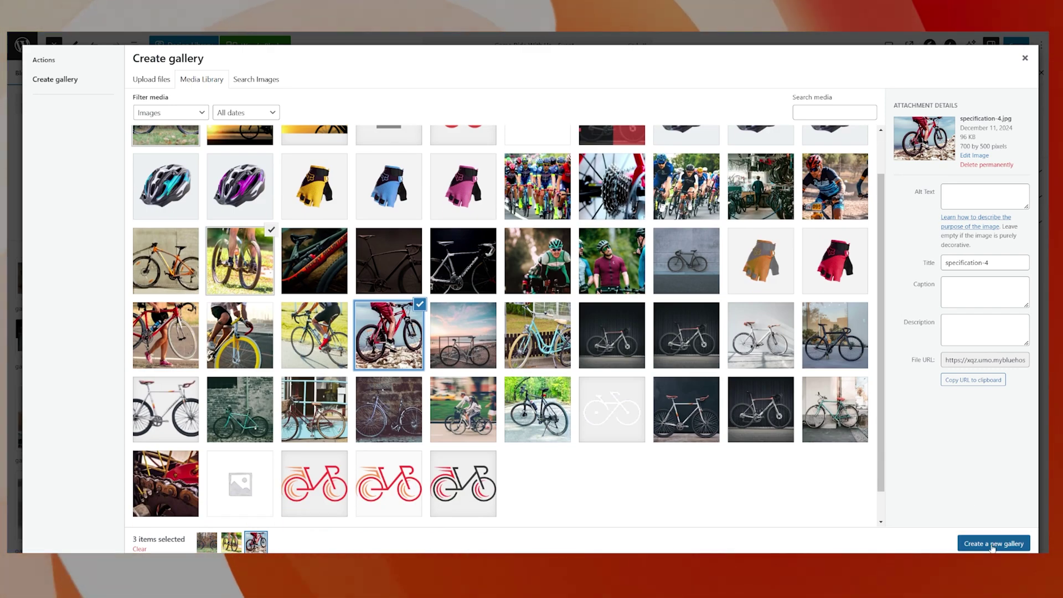
pyautogui.scroll(2, 263, 240)
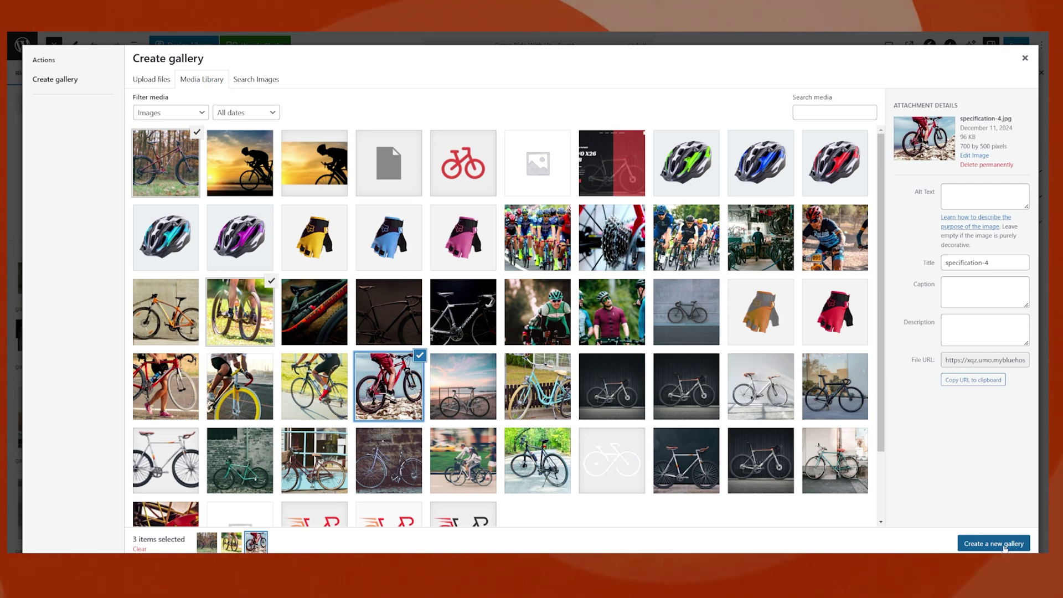
pyautogui.click(1005, 545)
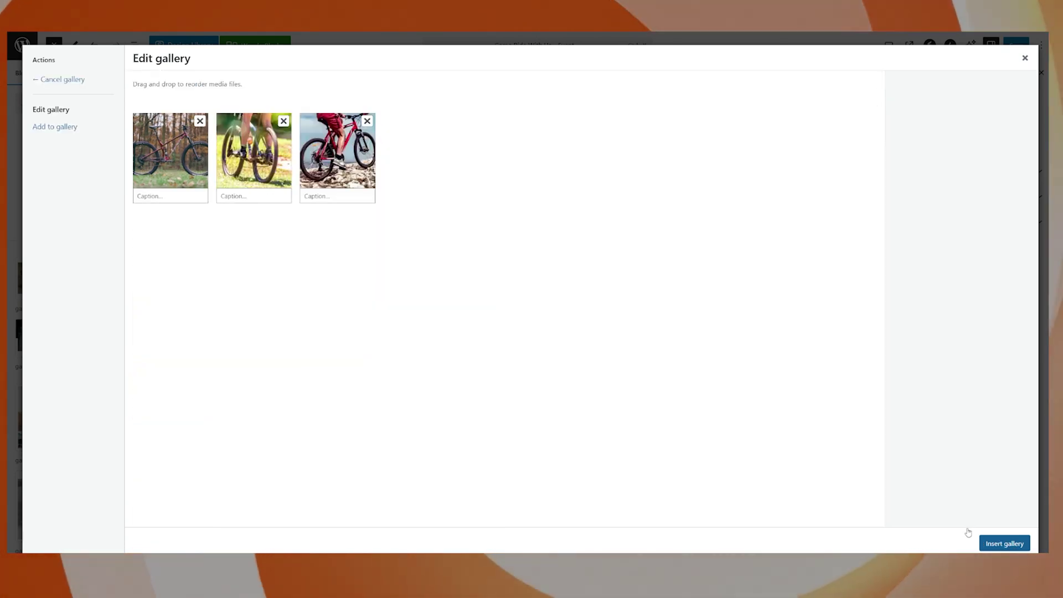
pyautogui.click(1005, 544)
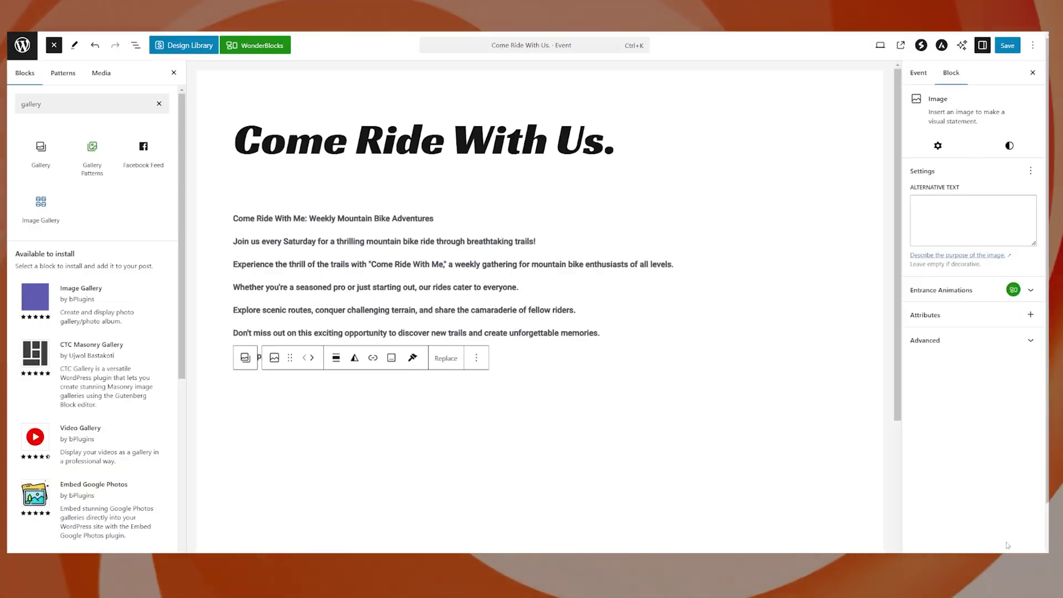
# Step: Search for "insta" among the blocks and add an Instagram Feed block in the empty paragraph below the gallery
pyautogui.scroll(-2, 725, 424)
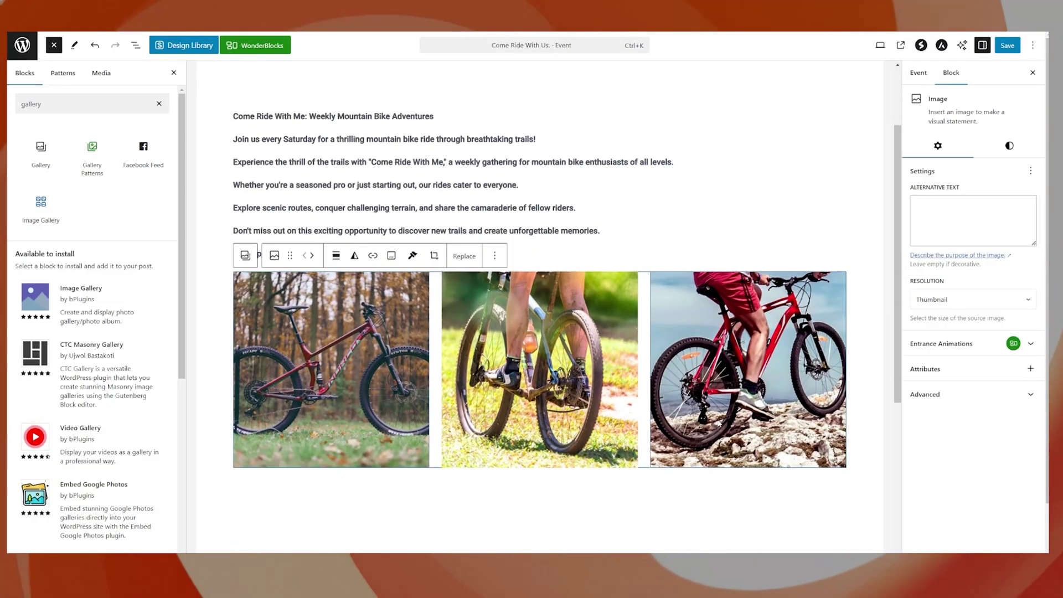
pyautogui.click(601, 495)
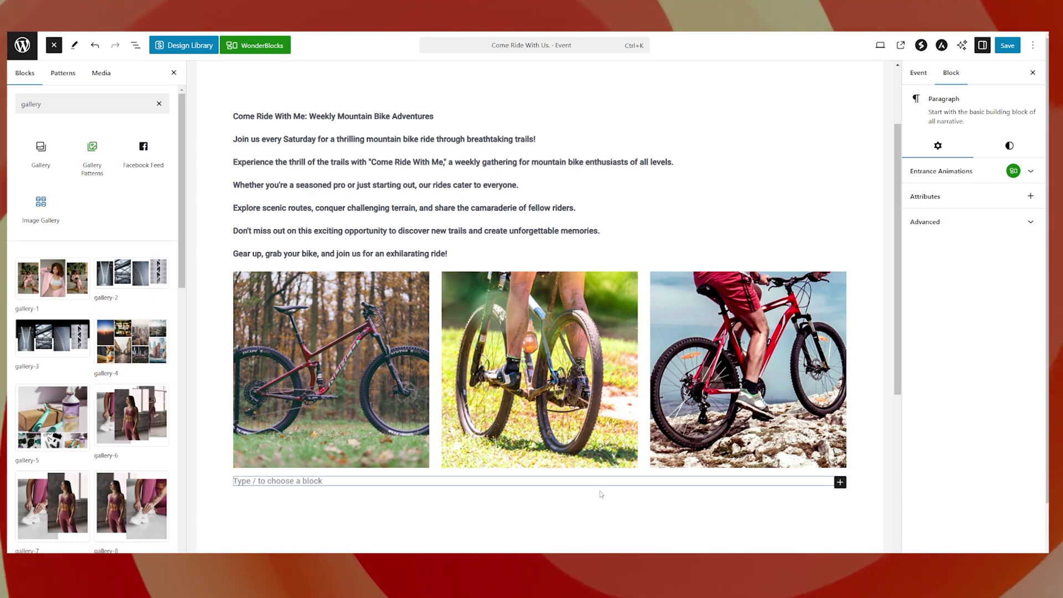
pyautogui.click(841, 484)
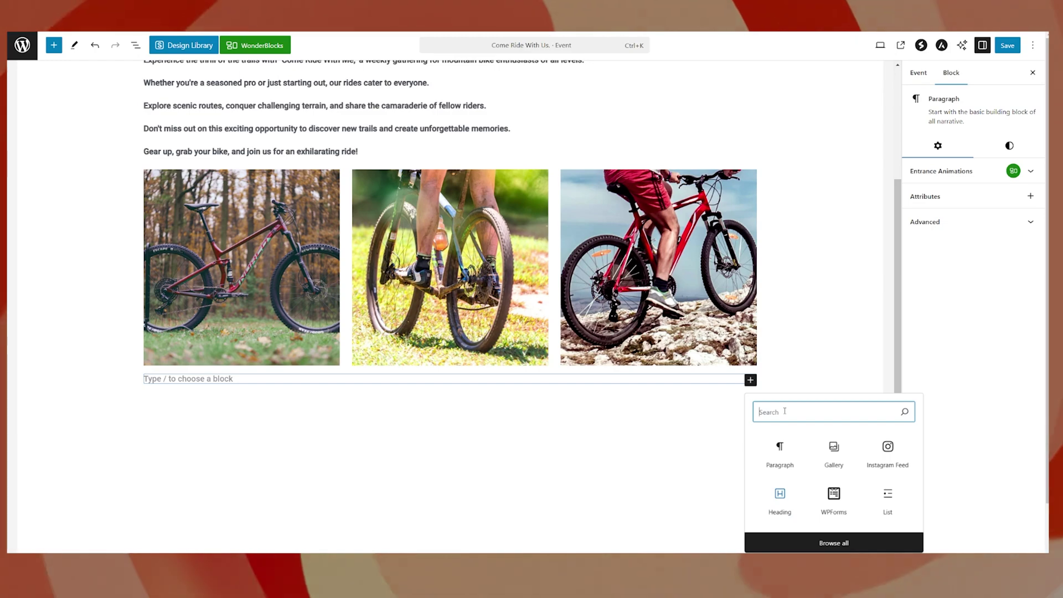
pyautogui.write('insta')
pyautogui.click(782, 449)
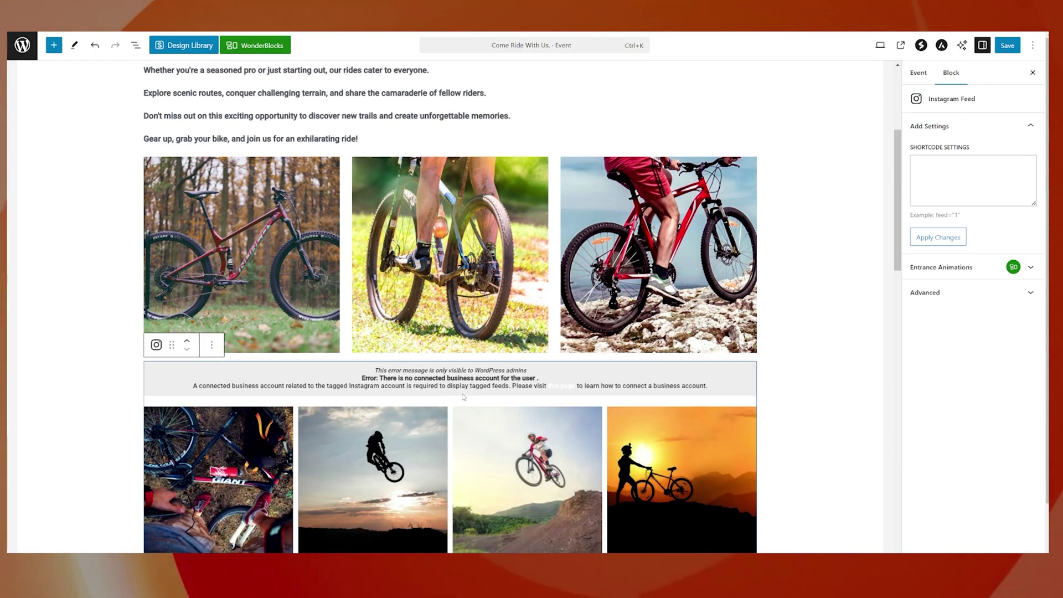
# Step: Look through the event page's text, image gallery and Instagram feed from start to end
pyautogui.scroll(-4, 426, 388)
pyautogui.scroll(-12, 426, 387)
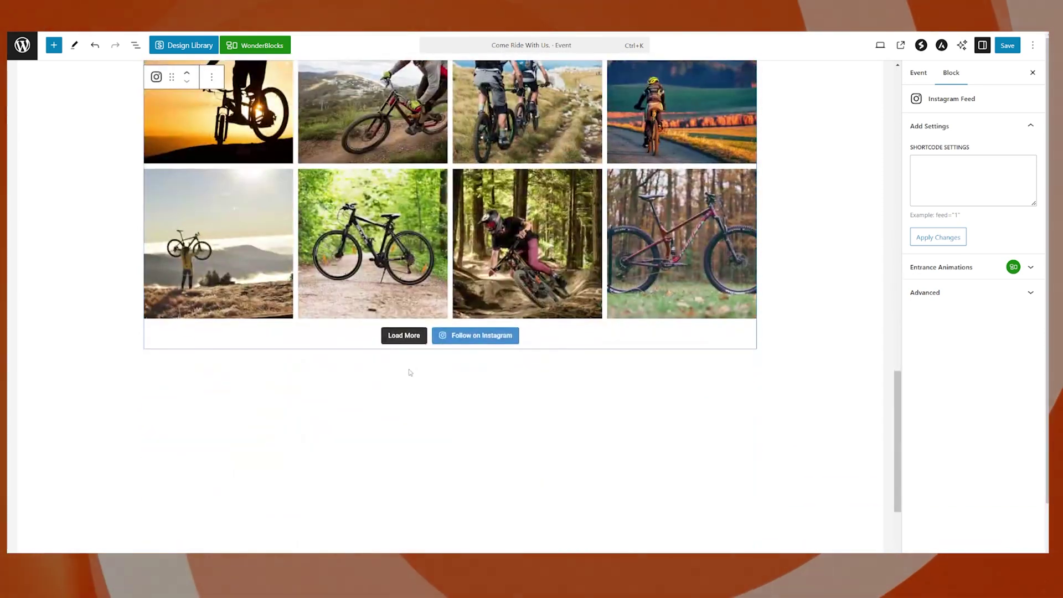
pyautogui.scroll(3, 410, 369)
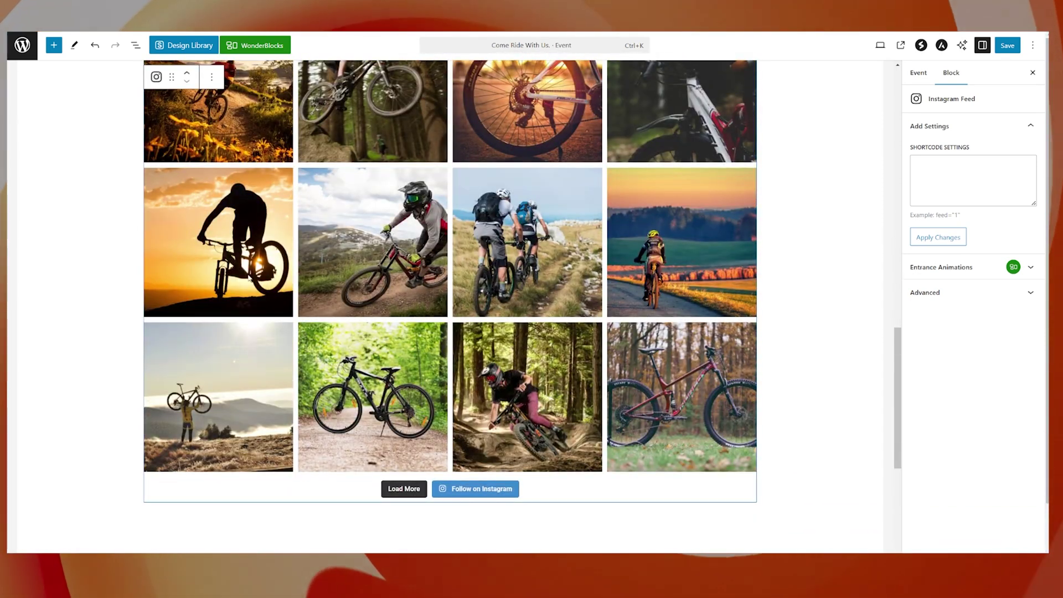
pyautogui.scroll(3, 223, 267)
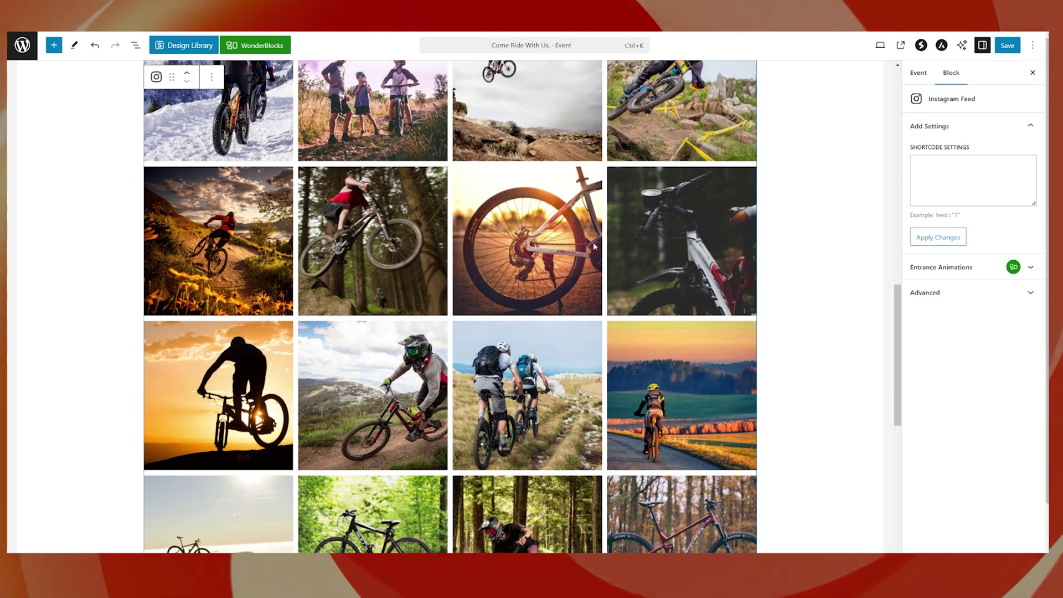
pyautogui.scroll(15, 593, 246)
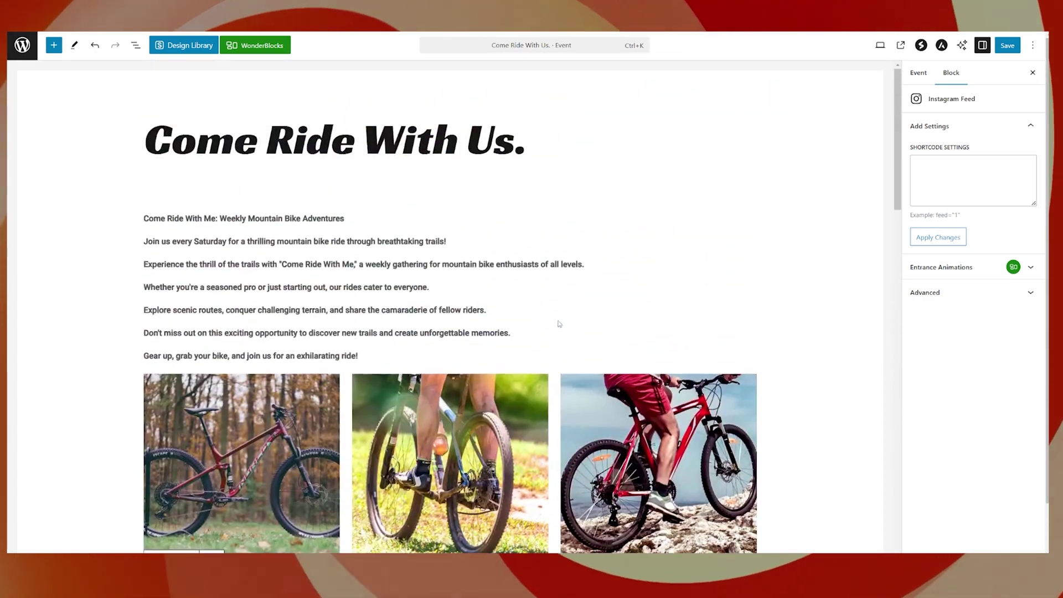
pyautogui.scroll(-2, 559, 324)
pyautogui.scroll(2, 548, 299)
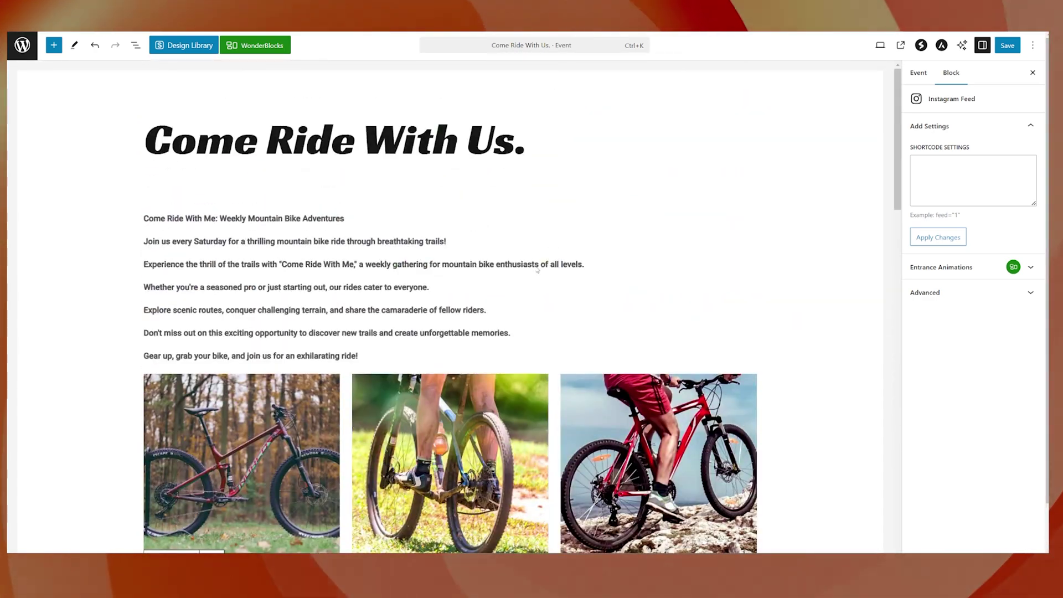
pyautogui.scroll(-10, 538, 271)
pyautogui.scroll(-10, 462, 426)
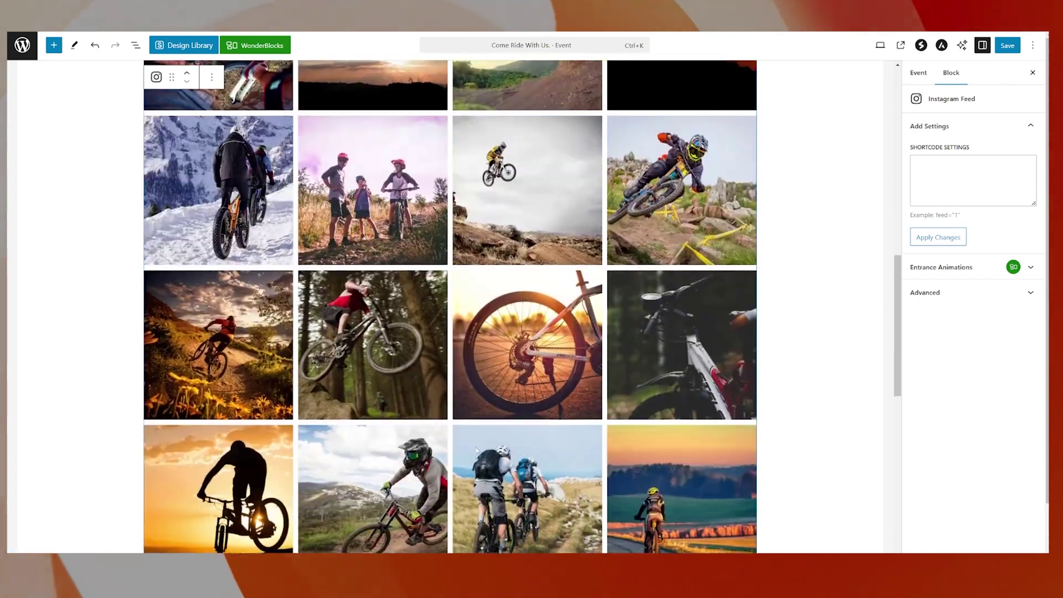
pyautogui.scroll(14, 462, 426)
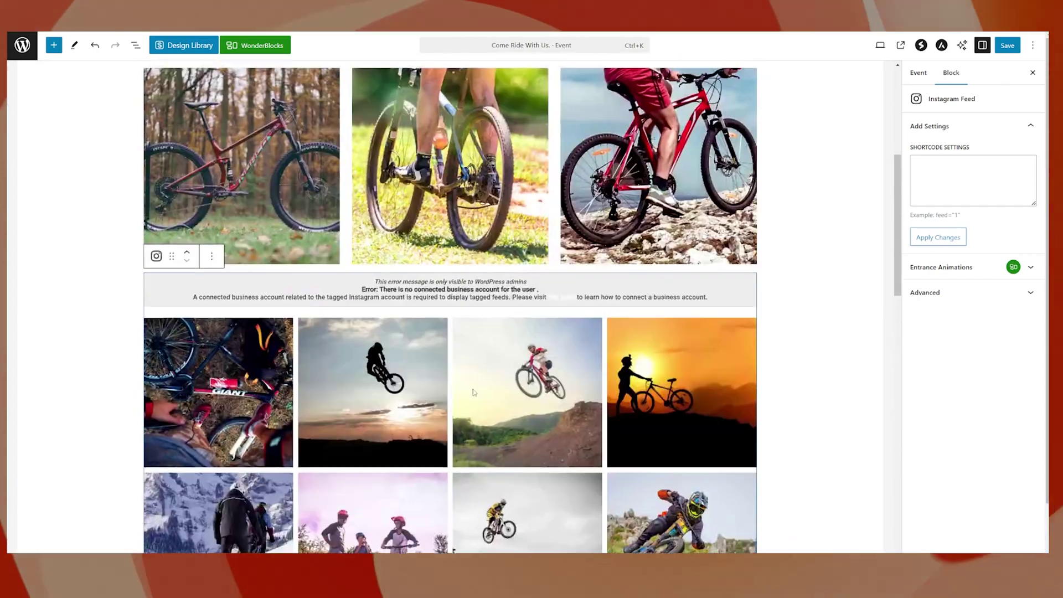
pyautogui.scroll(6, 443, 418)
# Step: Delete the three gallery images and the emptied Gallery block, leaving the Instagram feed directly under the description
pyautogui.click(429, 419)
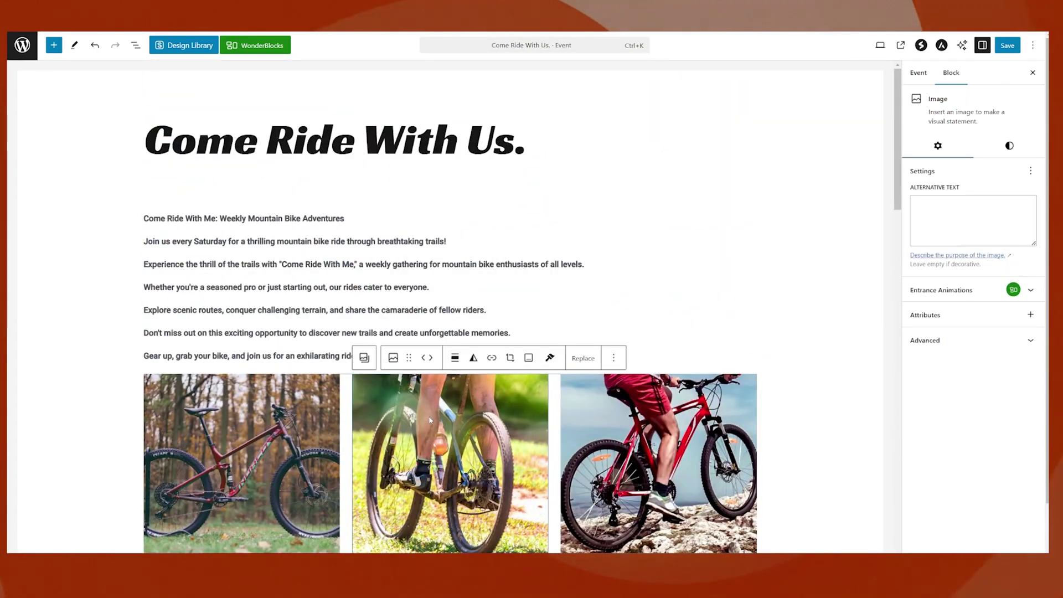
pyautogui.press('Delete')
pyautogui.scroll(-6, 427, 410)
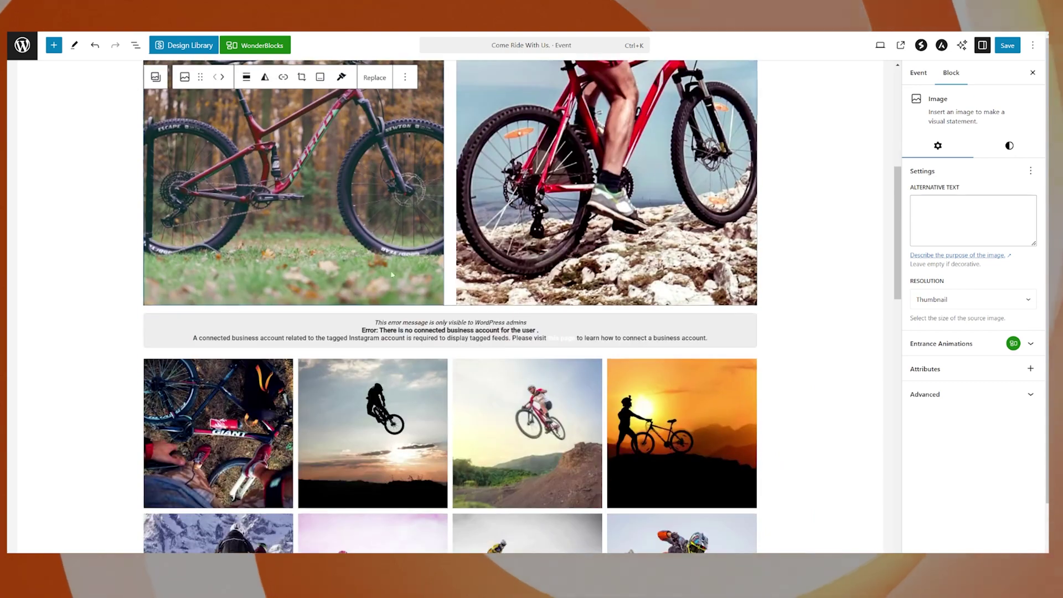
pyautogui.press('Delete')
pyautogui.press('Delete')
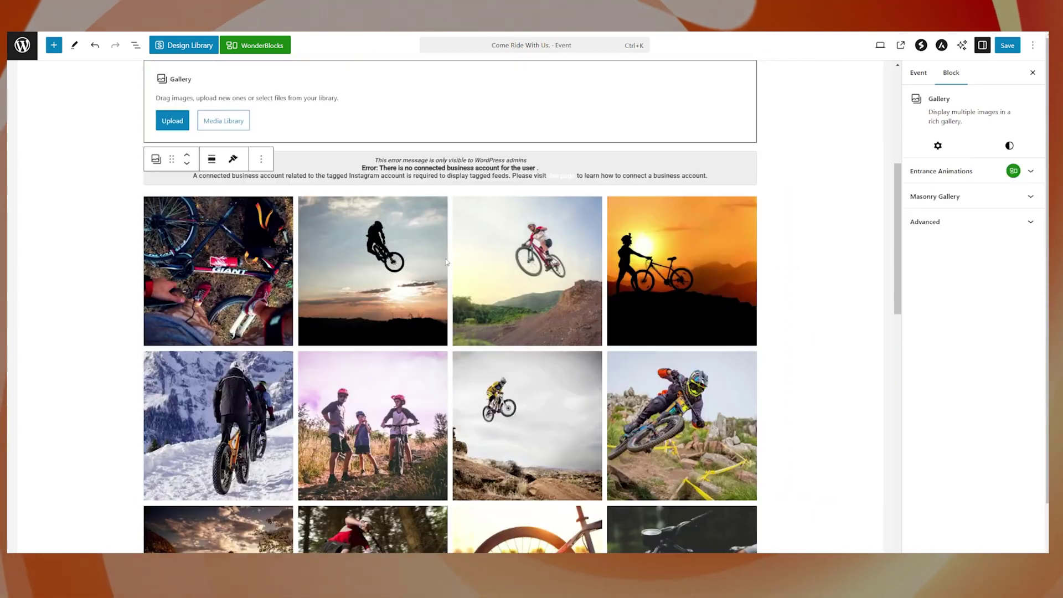
pyautogui.click(116, 287)
pyautogui.scroll(4, 522, 275)
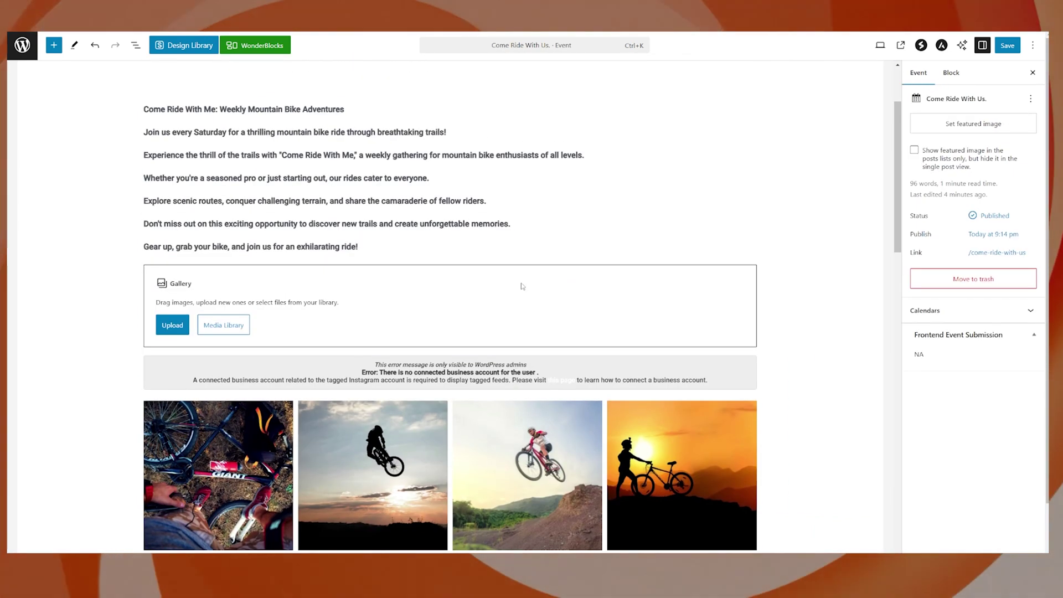
pyautogui.click(522, 297)
pyautogui.press('Delete')
pyautogui.scroll(-9, 510, 442)
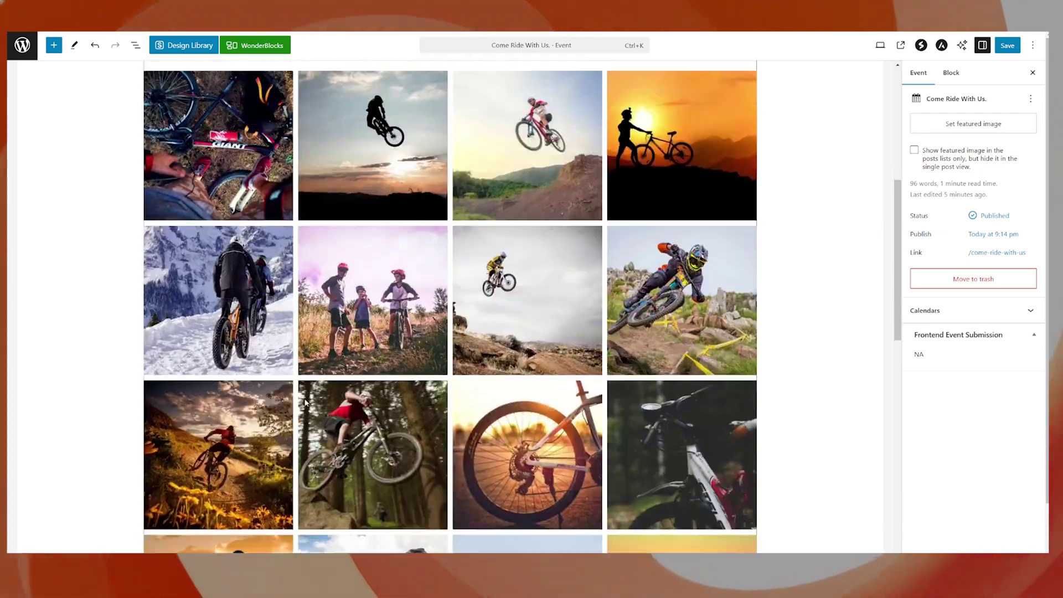
pyautogui.scroll(-3, 682, 335)
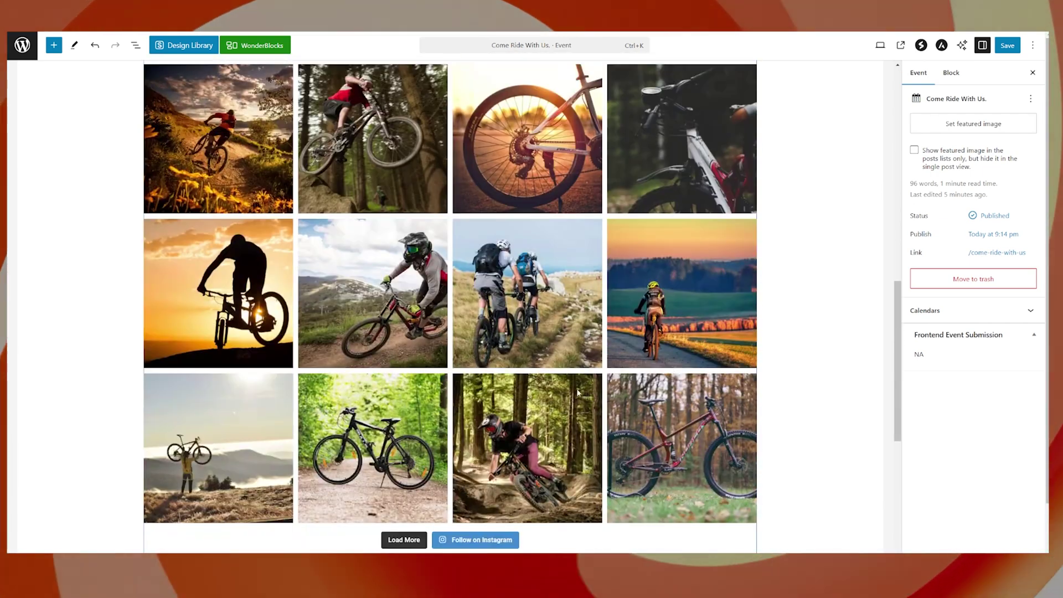
pyautogui.scroll(11, 534, 395)
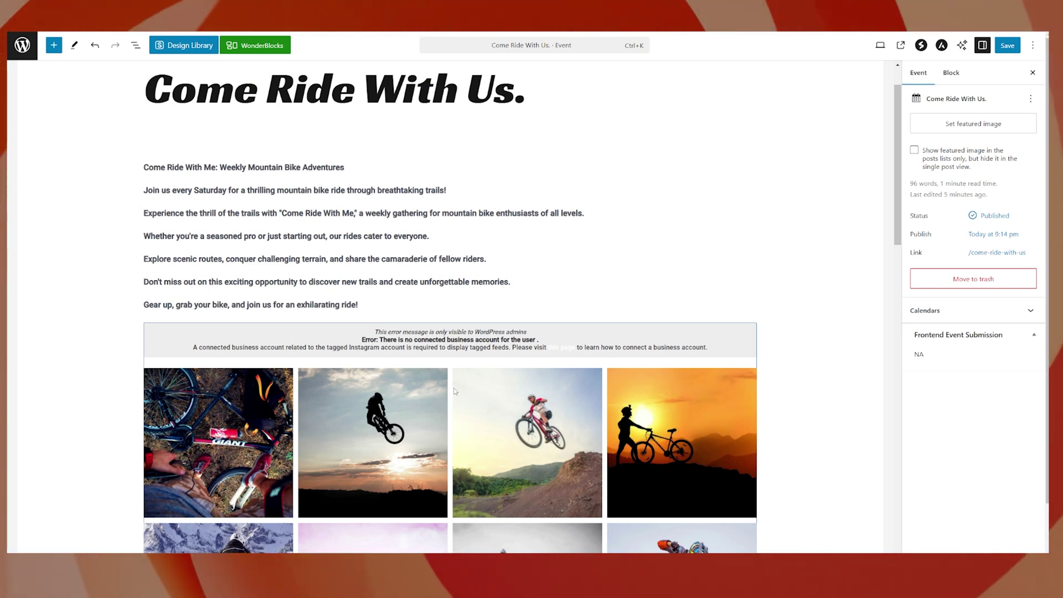
# Step: Save the updated event and look through its published page from the event details to the Instagram feed
pyautogui.scroll(1, 459, 403)
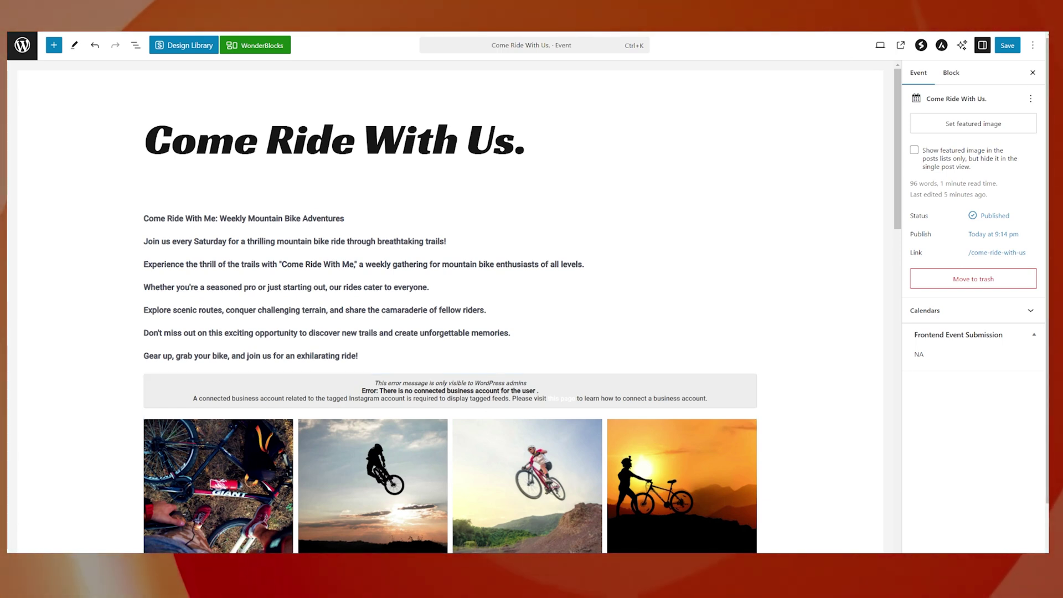
pyautogui.click(1006, 46)
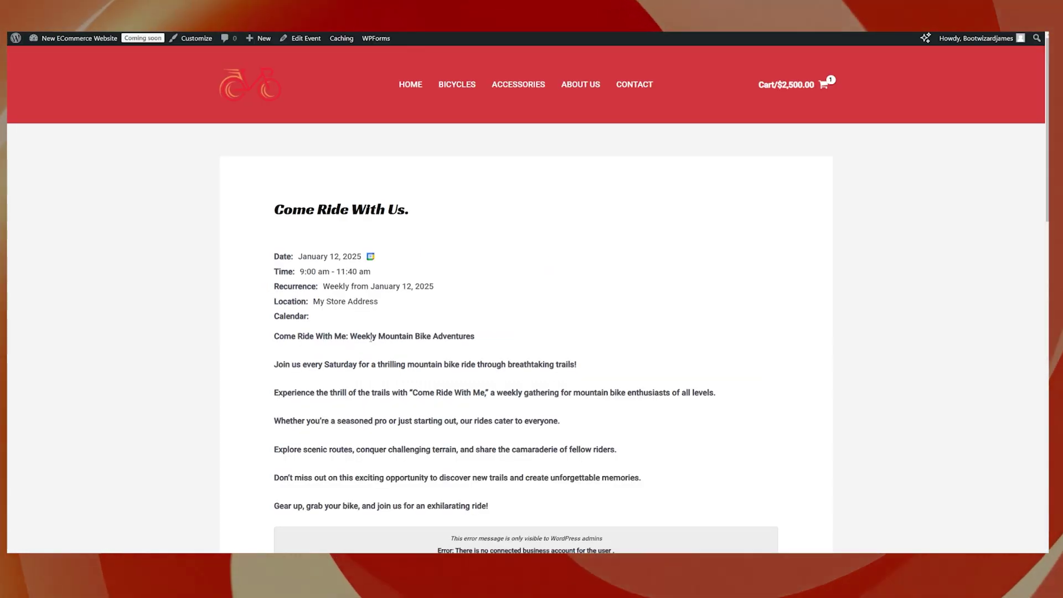
pyautogui.scroll(-1, 370, 338)
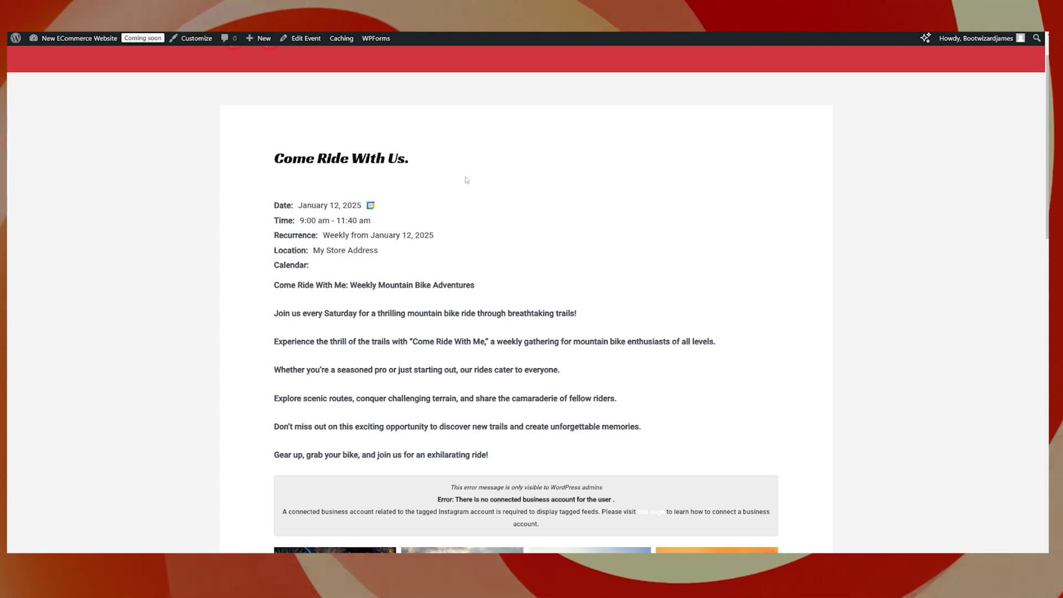
pyautogui.scroll(-15, 374, 260)
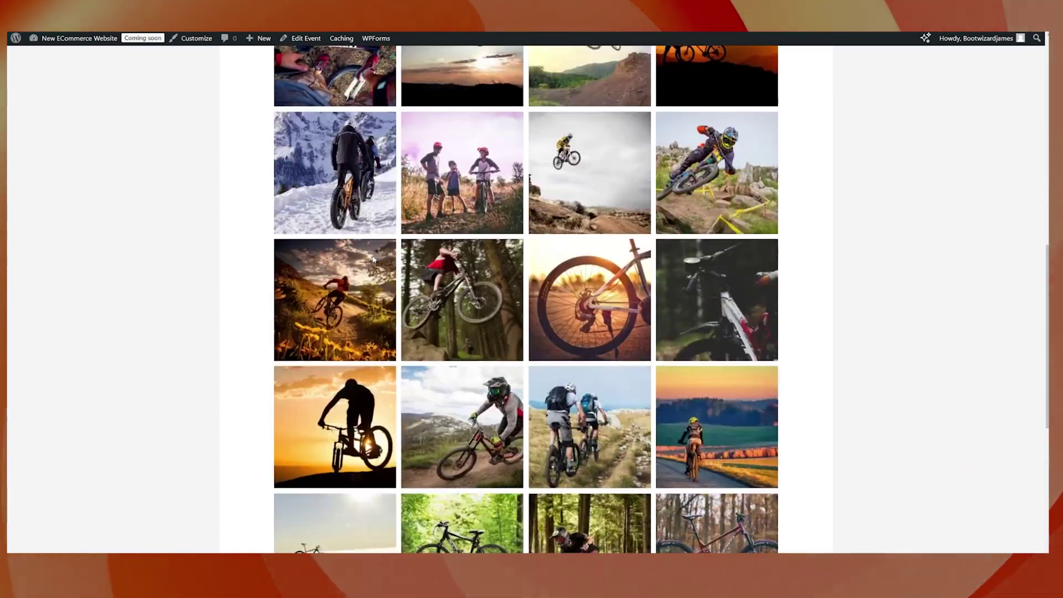
pyautogui.scroll(15, 373, 260)
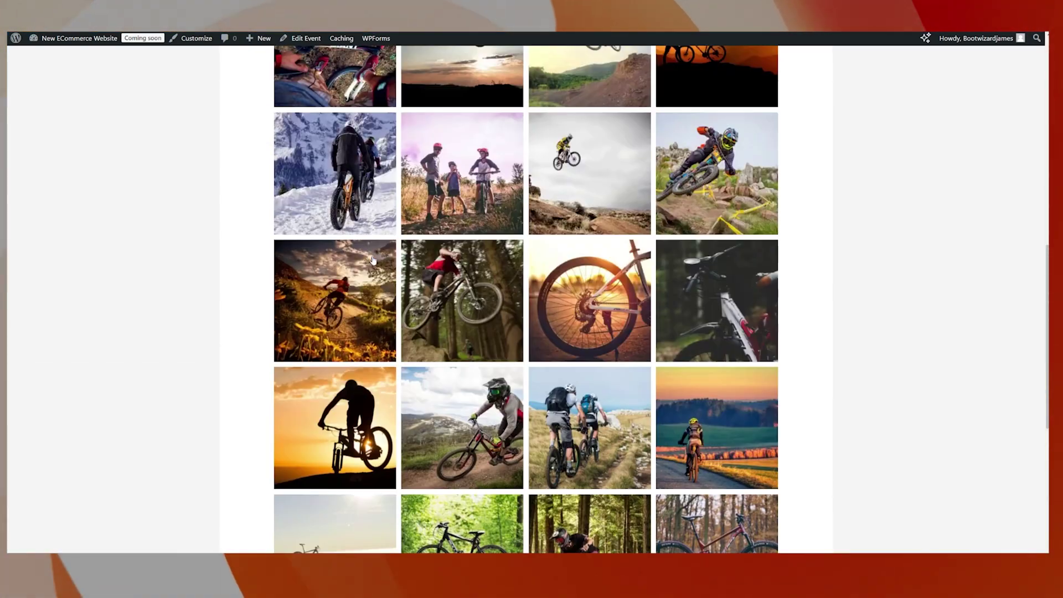
pyautogui.scroll(3, 373, 260)
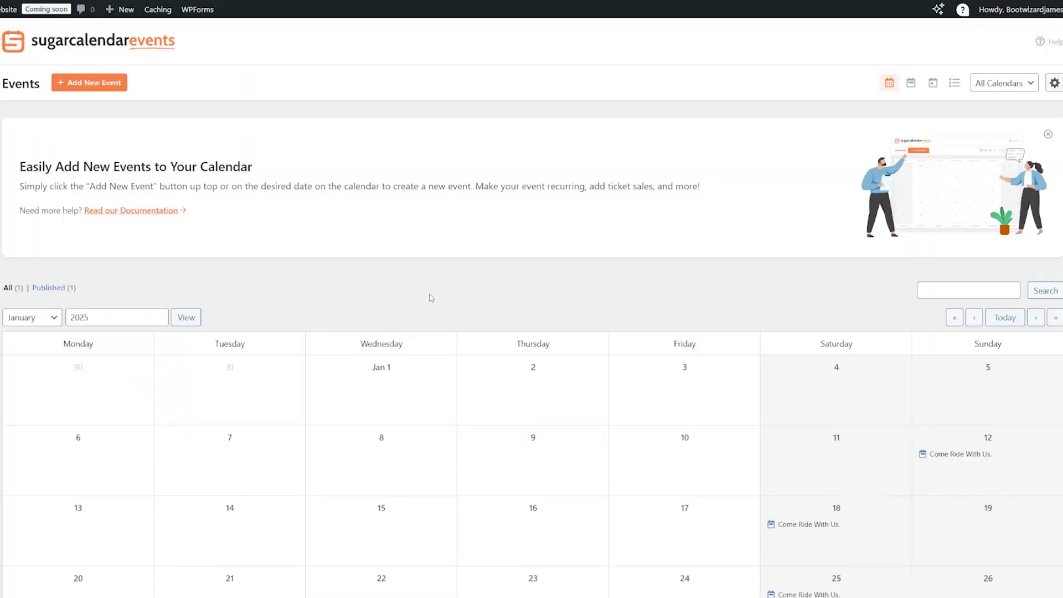
# Step: Look through the January and February 2025 months of the Sugar Calendar events overview for the recurring rides
pyautogui.scroll(-4, 431, 298)
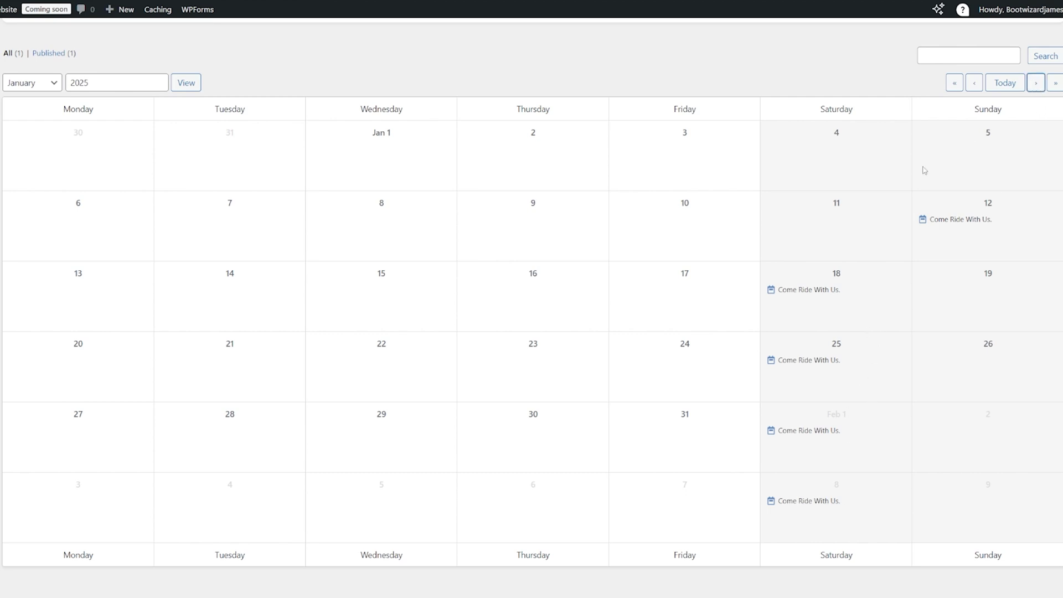
pyautogui.scroll(-3, 849, 382)
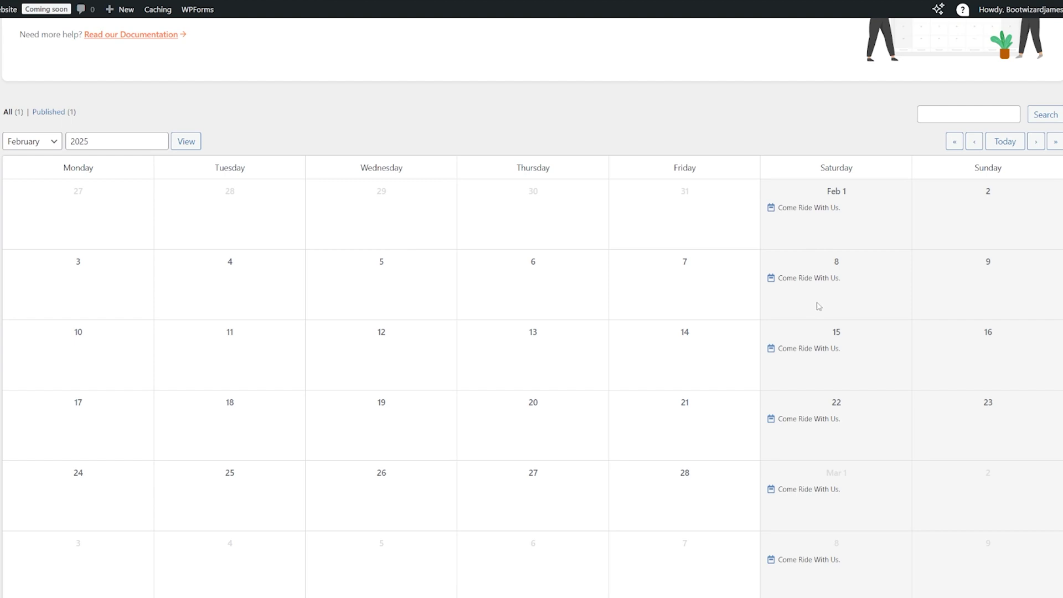
pyautogui.scroll(-1, 853, 393)
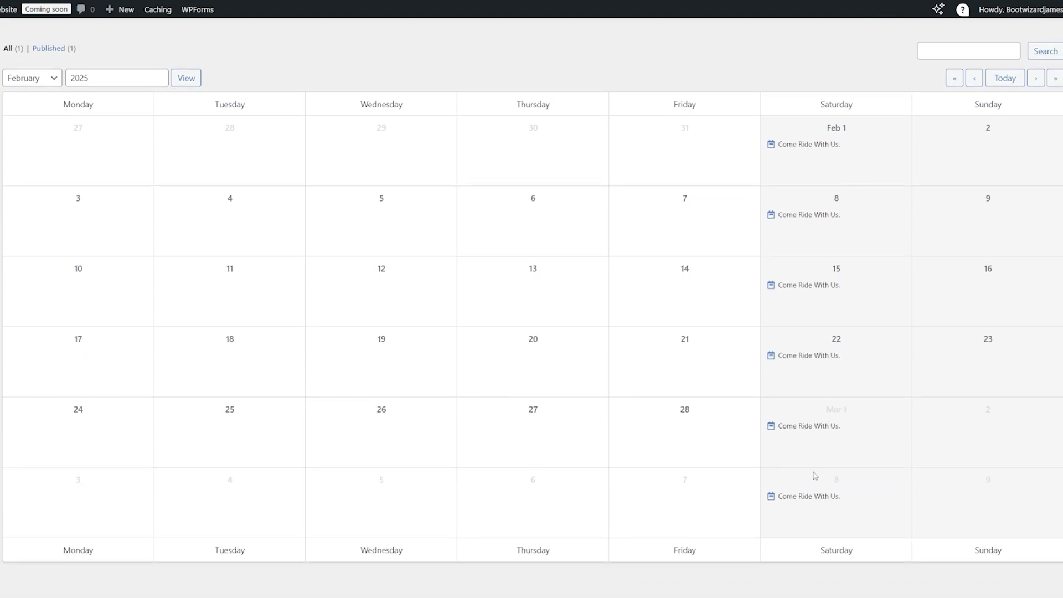
pyautogui.scroll(2, 815, 476)
pyautogui.scroll(2, 811, 479)
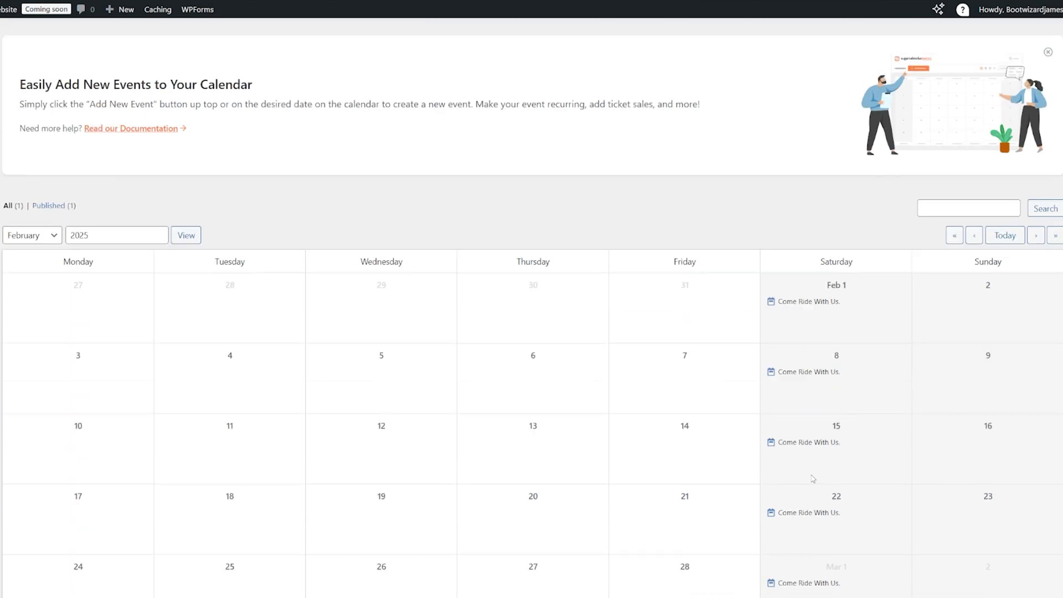
pyautogui.scroll(-3, 846, 290)
pyautogui.scroll(-1, 851, 536)
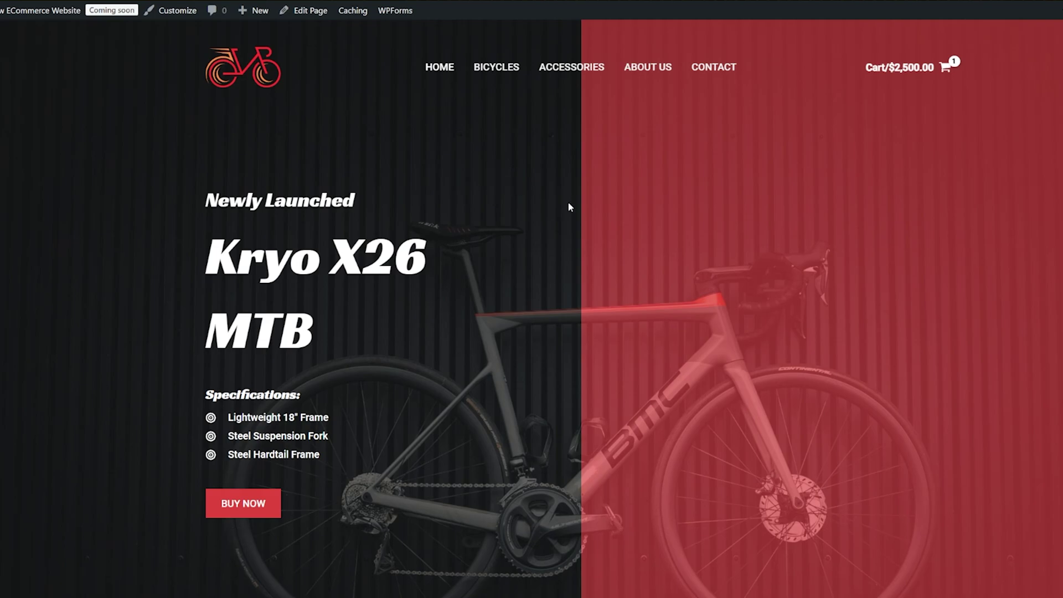
# Step: Look through the shop's homepage down to the footer and open the page for editing
pyautogui.scroll(-15, 569, 207)
pyautogui.scroll(-20, 568, 209)
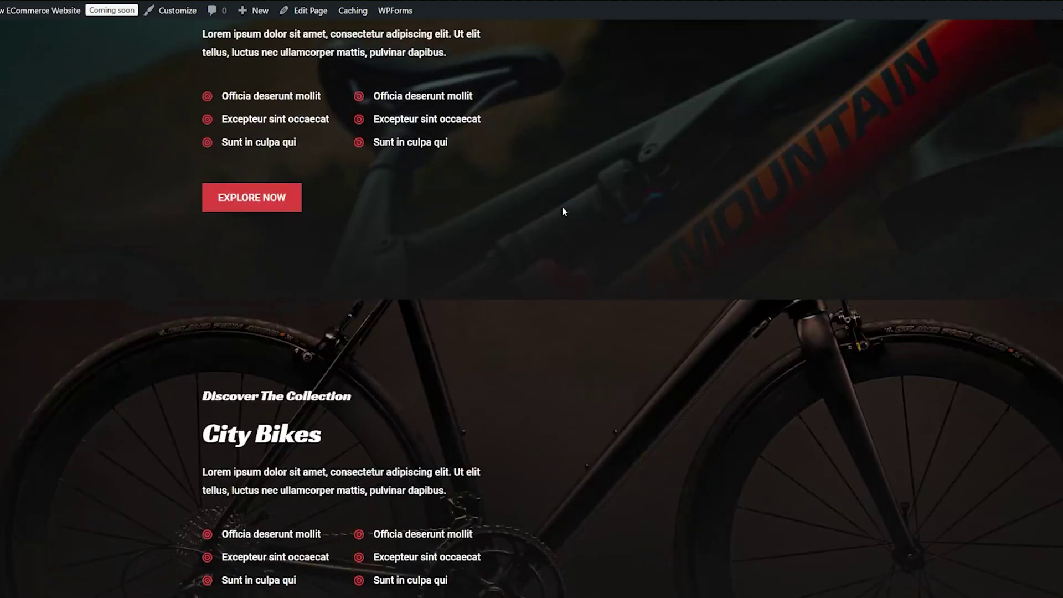
pyautogui.scroll(-20, 562, 221)
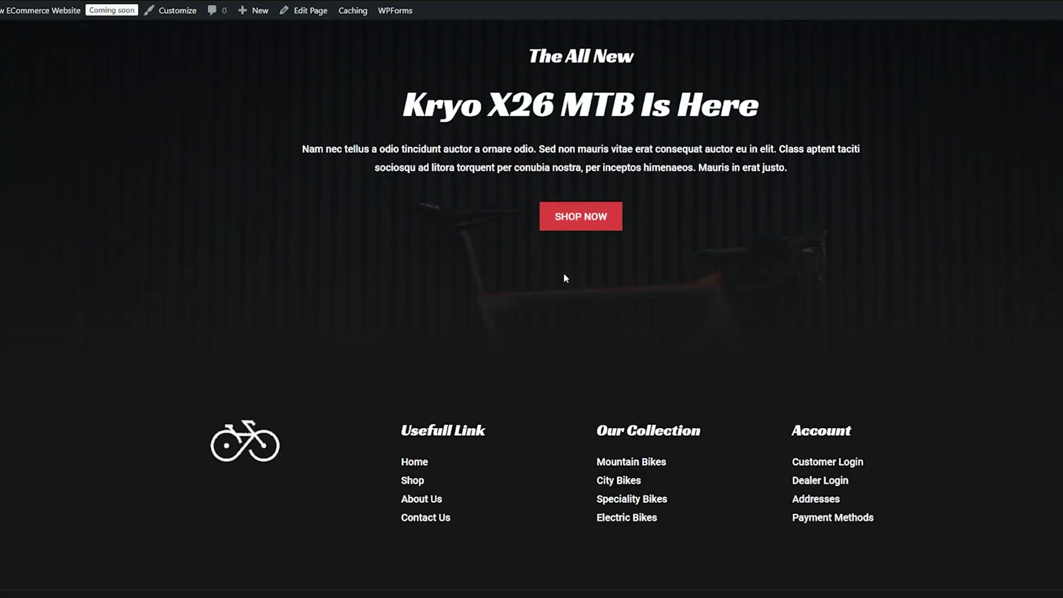
pyautogui.scroll(20, 563, 272)
pyautogui.scroll(10, 554, 264)
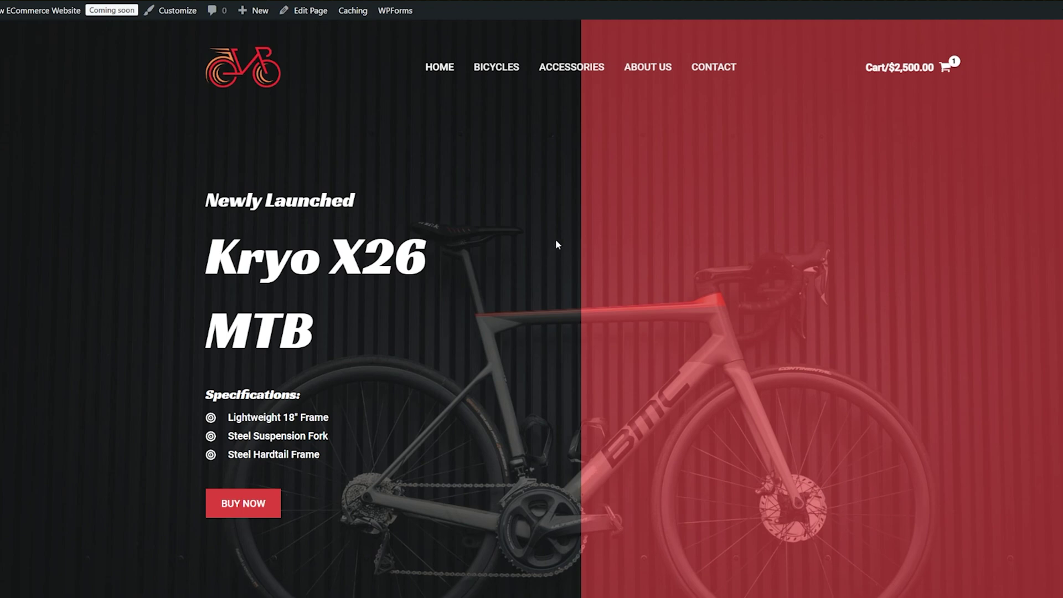
pyautogui.click(309, 12)
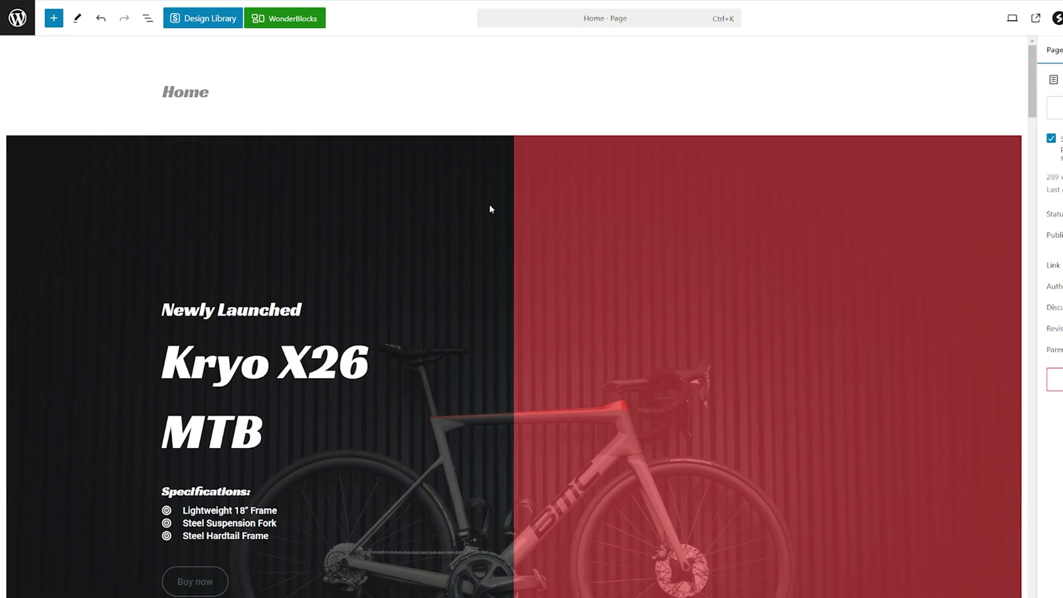
# Step: Find the area above the lower Kryo X26 MTB banner on the Home page and search the blocks for "sugar"
pyautogui.scroll(-15, 490, 221)
pyautogui.scroll(-20, 491, 223)
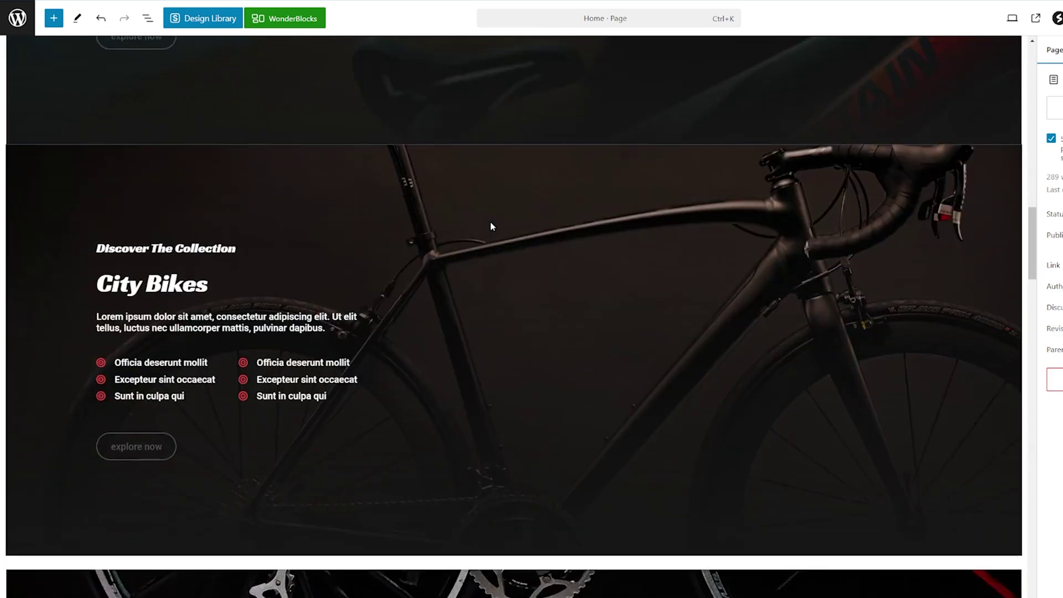
pyautogui.scroll(-20, 490, 230)
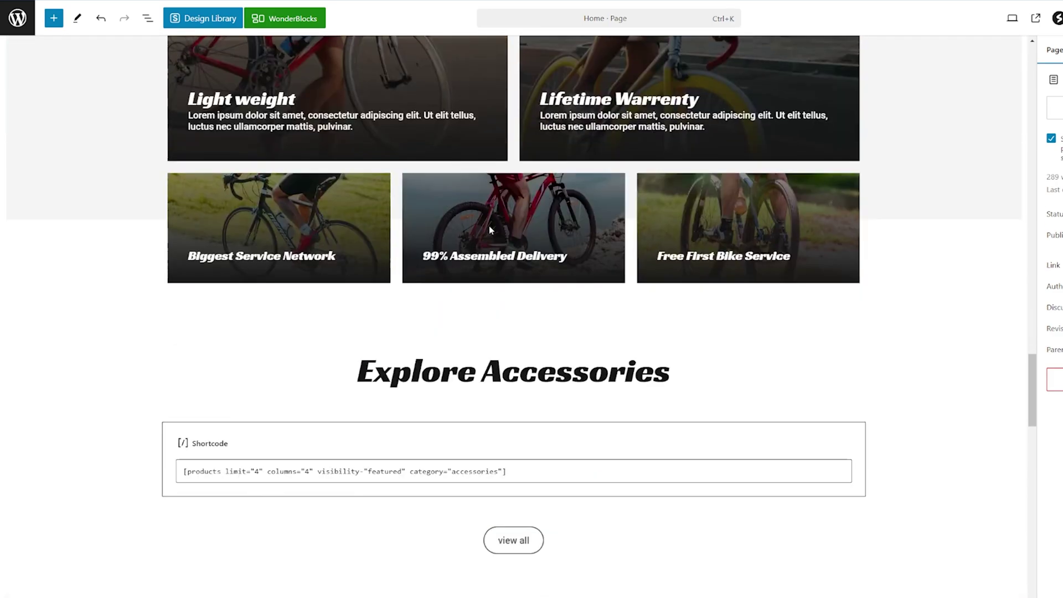
pyautogui.scroll(-8, 487, 228)
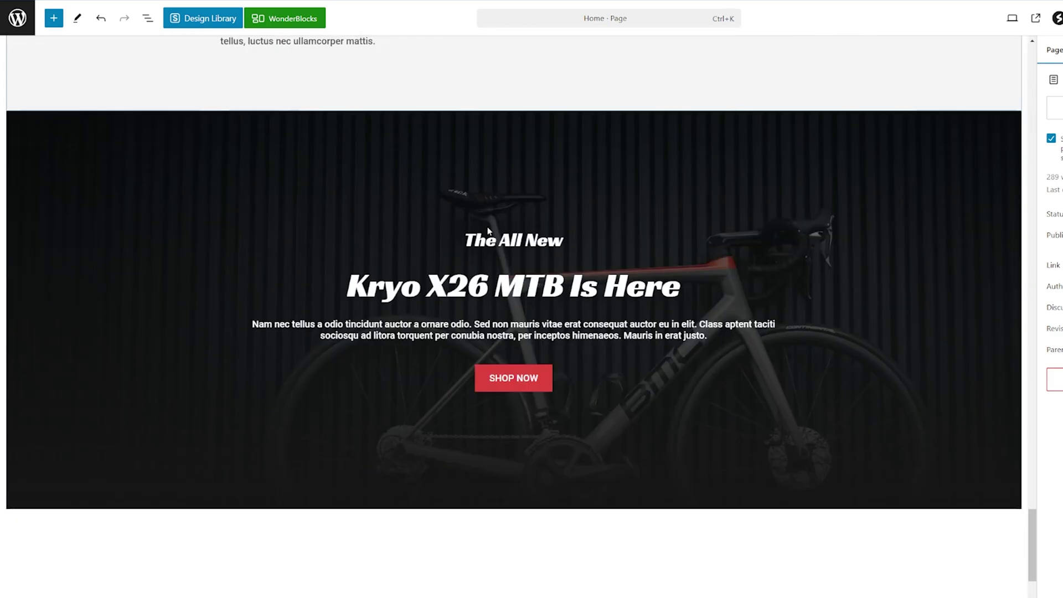
pyautogui.scroll(9, 516, 344)
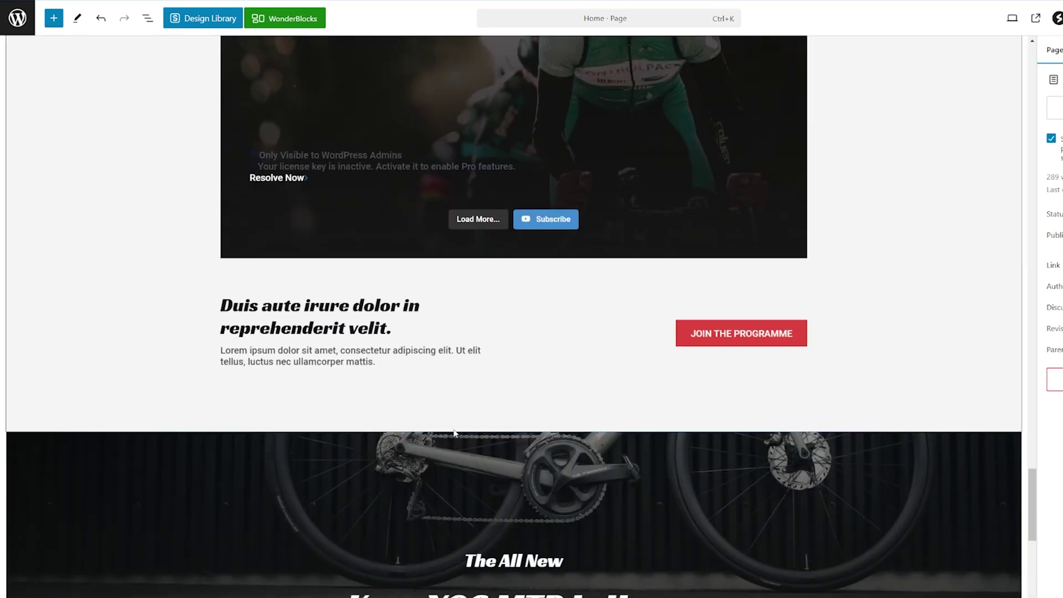
pyautogui.click(54, 19)
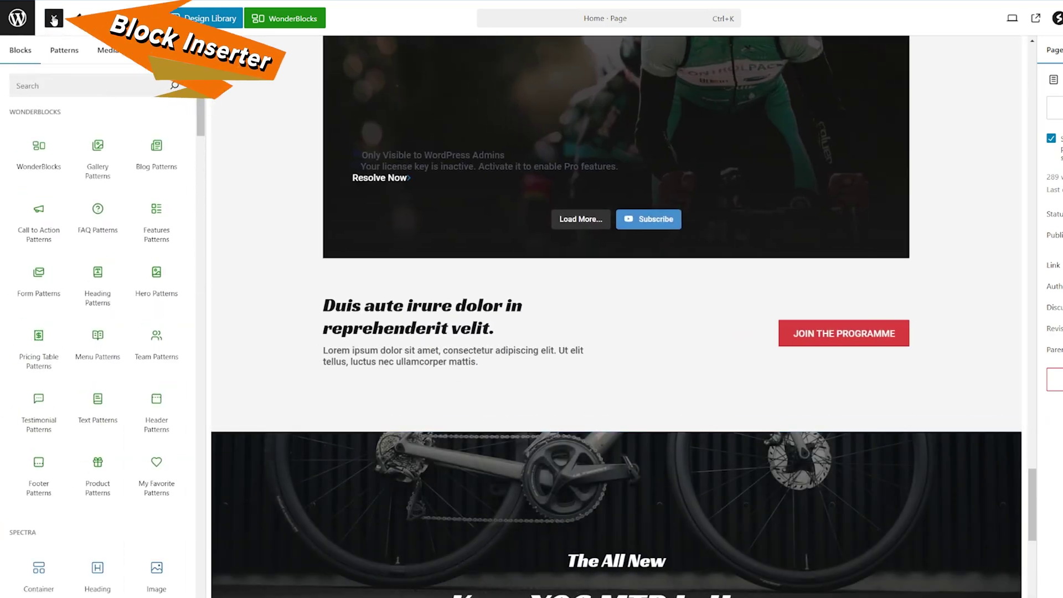
pyautogui.write('sugar')
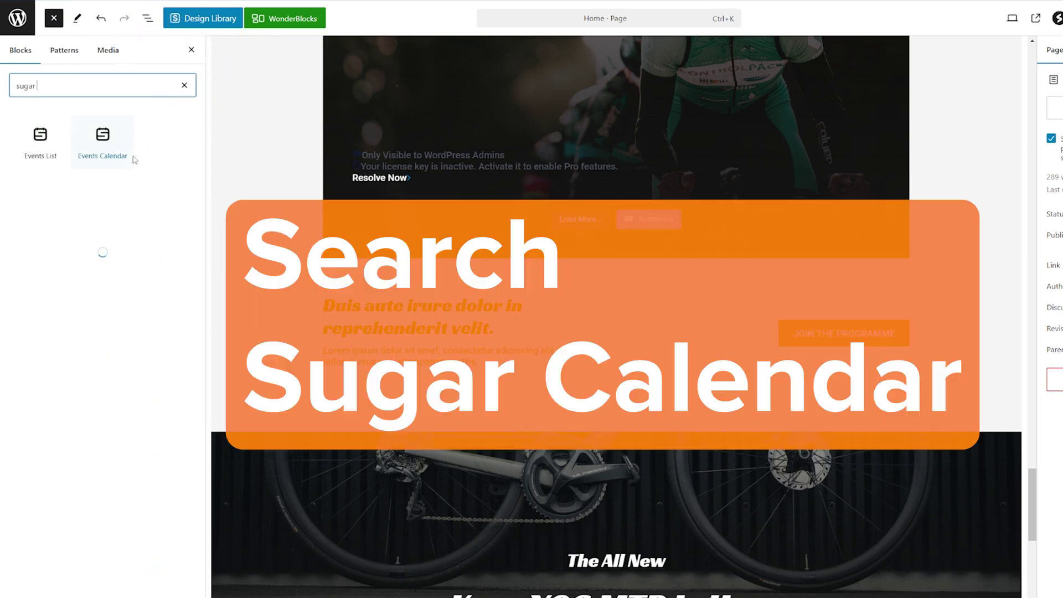
# Step: Insert an Events List block between the "Join the Programme" section and the Kryo X26 MTB banner
pyautogui.moveTo(50, 161)
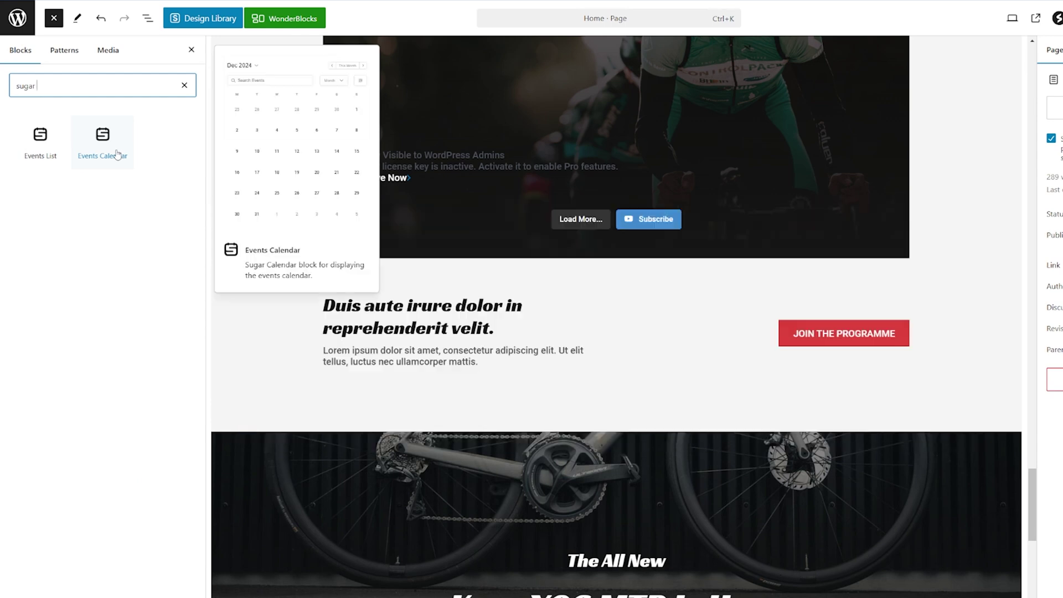
pyautogui.moveTo(29, 146)
pyautogui.moveTo(43, 145); pyautogui.dragTo(522, 375)
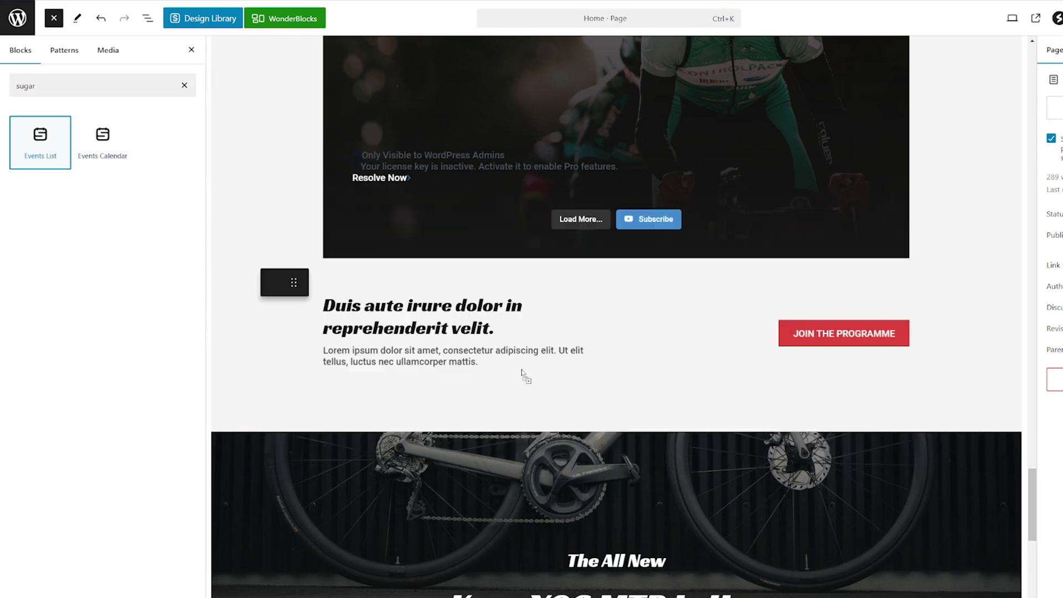
pyautogui.moveTo(593, 425); pyautogui.dragTo(591, 435)
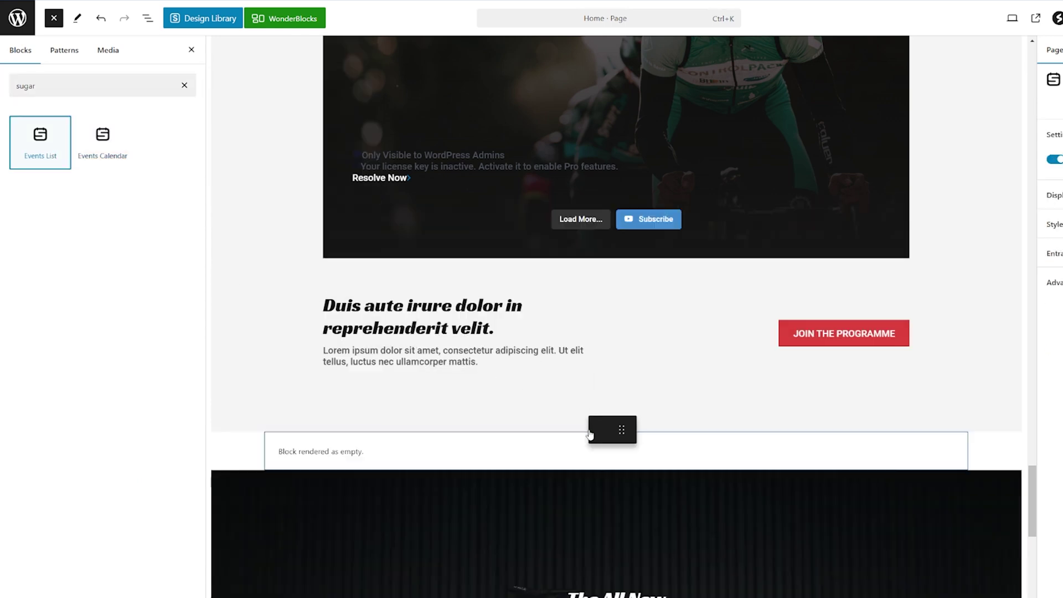
pyautogui.scroll(2, 515, 376)
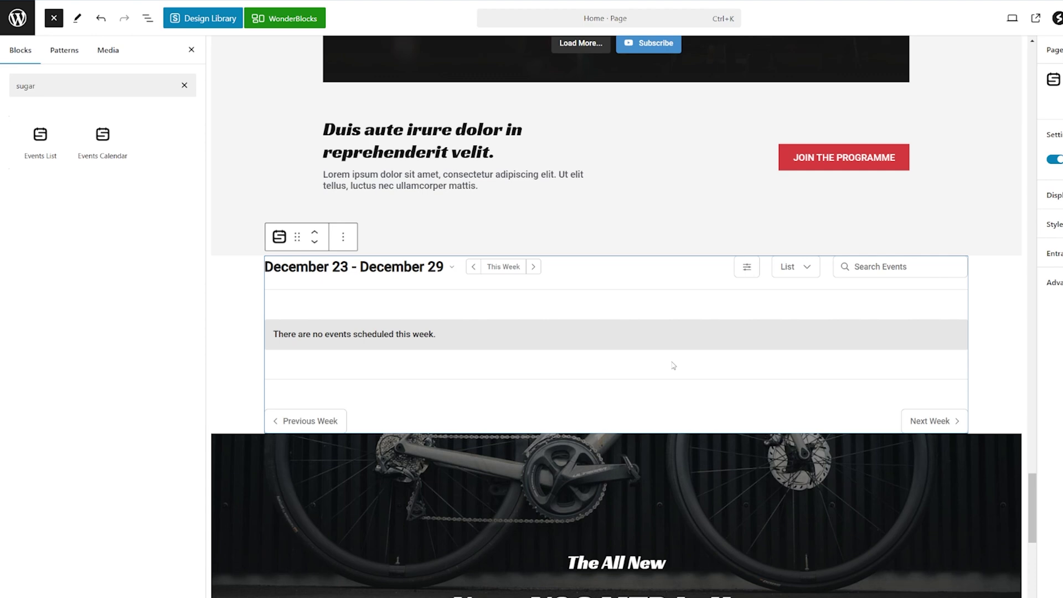
# Step: Remove the Events List block from above the Kryo X26 MTB banner
pyautogui.scroll(5, 672, 365)
pyautogui.click(696, 372)
pyautogui.scroll(-5, 249, 370)
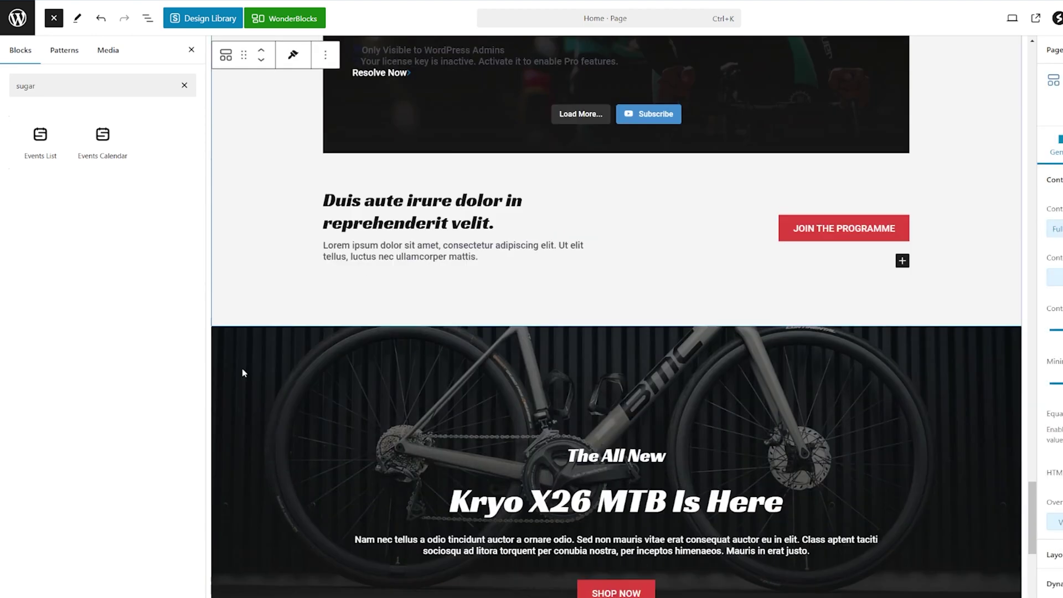
# Step: Insert an Events Calendar block between the "Join the Programme" section and the Kryo X26 MTB banner
pyautogui.scroll(1, 241, 370)
pyautogui.scroll(-5, 243, 371)
pyautogui.scroll(4, 242, 372)
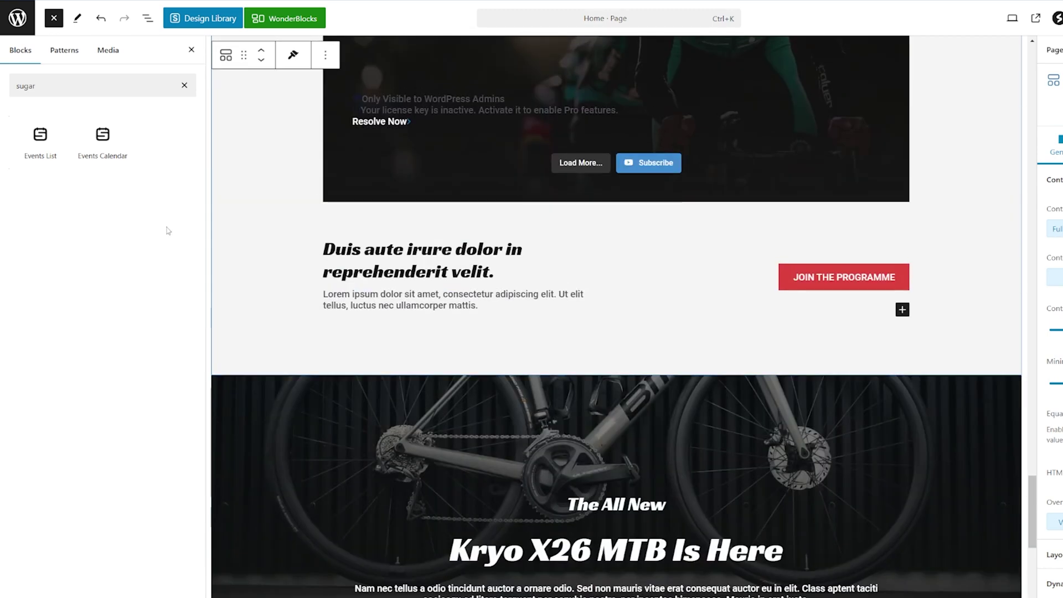
pyautogui.moveTo(102, 133); pyautogui.dragTo(475, 328)
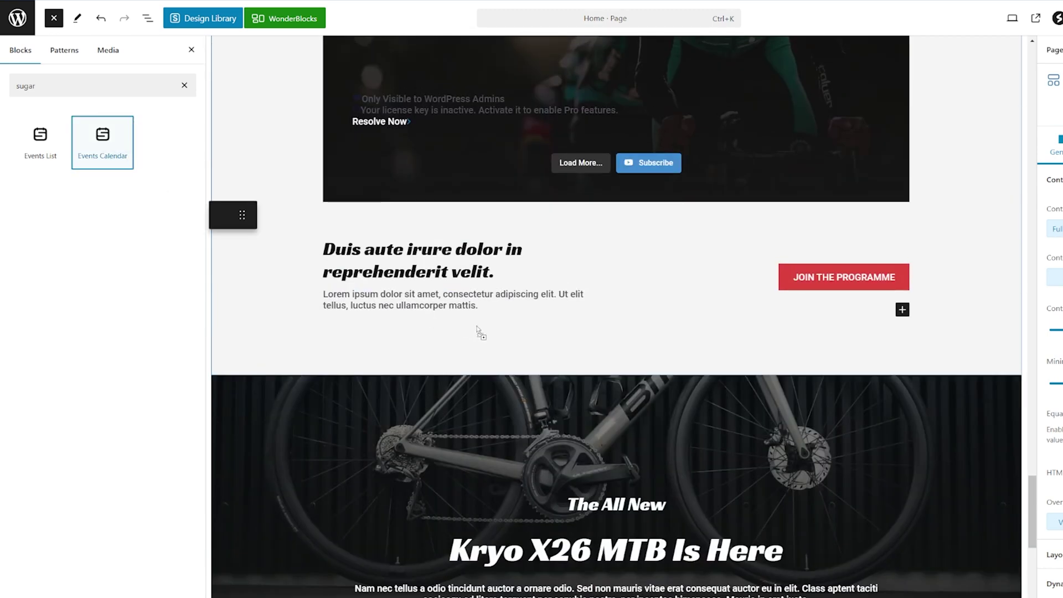
pyautogui.moveTo(528, 369); pyautogui.dragTo(531, 376)
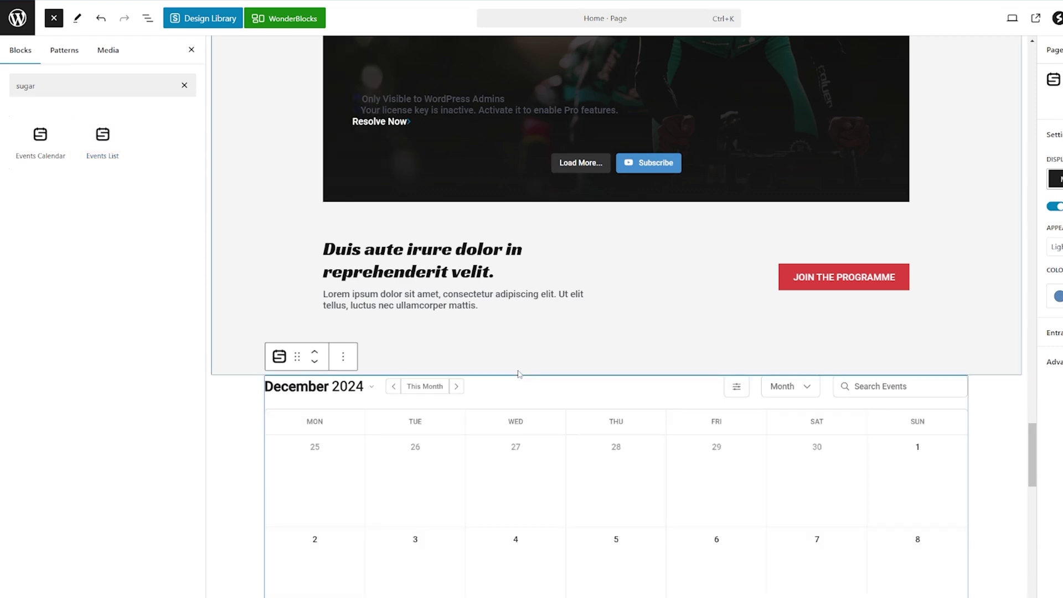
pyautogui.scroll(-8, 519, 374)
pyautogui.scroll(4, 529, 376)
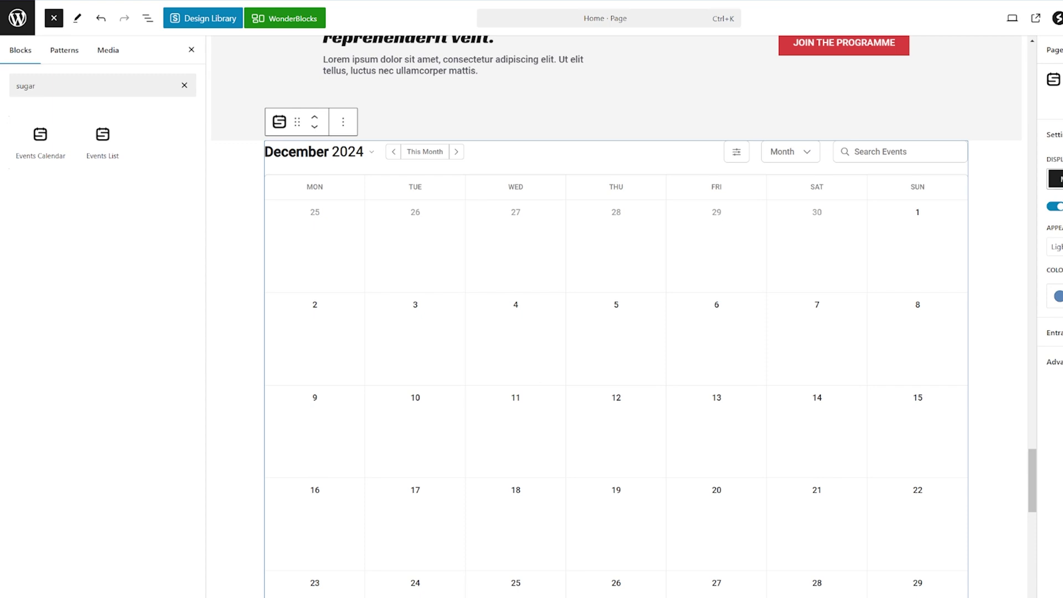
# Step: Save the Home page and check the events calendar below the programme section on the live homepage
pyautogui.click(1062, 19)
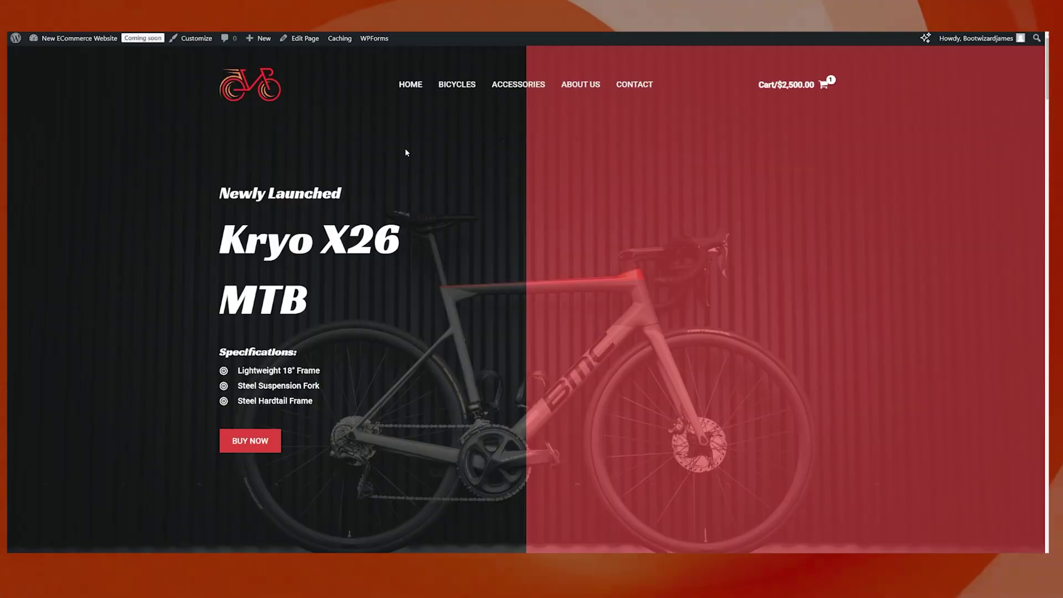
pyautogui.scroll(-20, 405, 152)
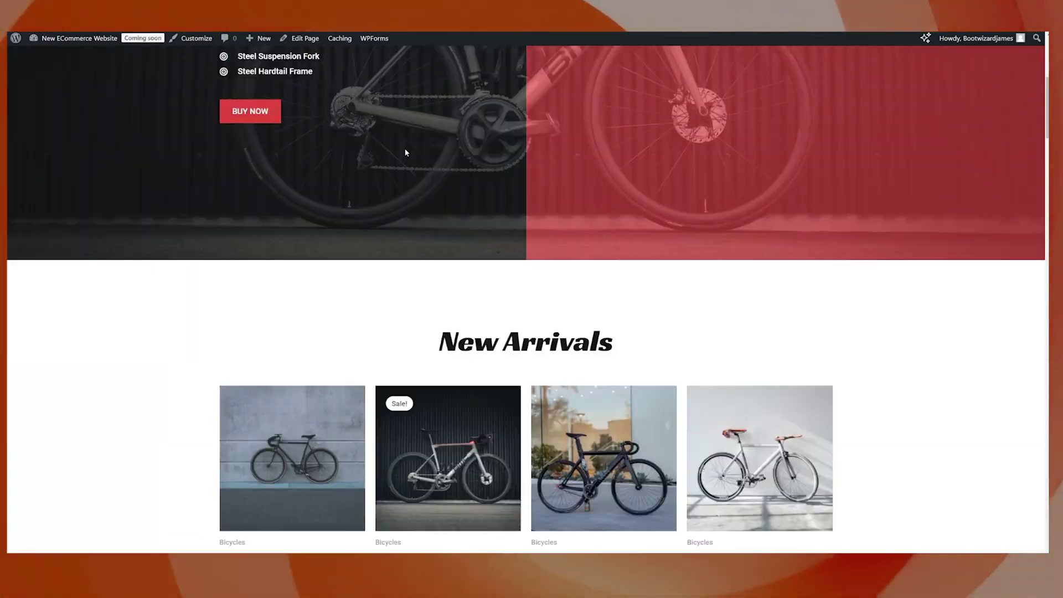
pyautogui.scroll(-20, 406, 152)
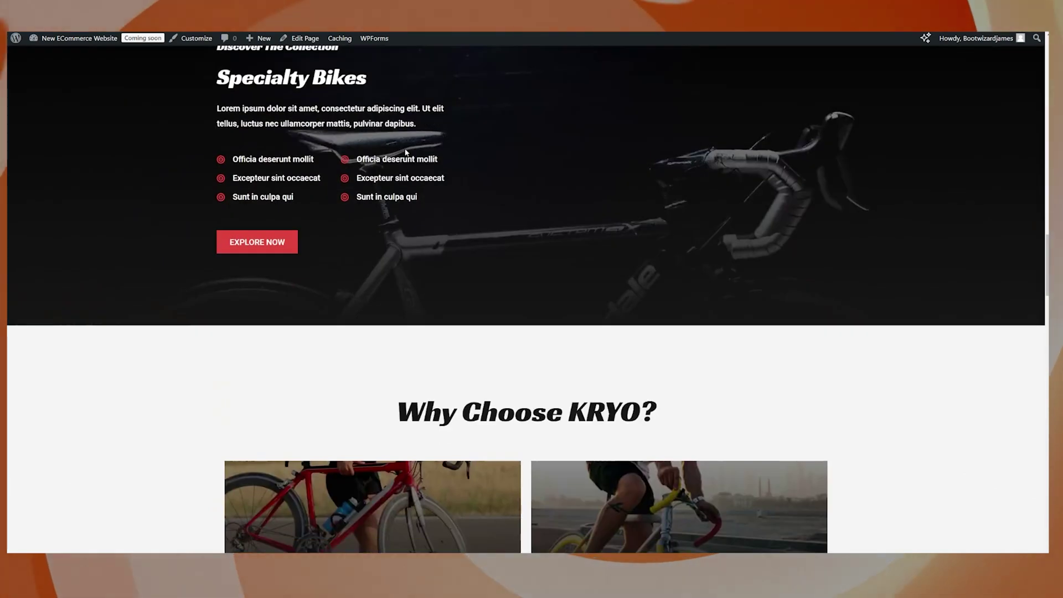
pyautogui.scroll(-5, 405, 152)
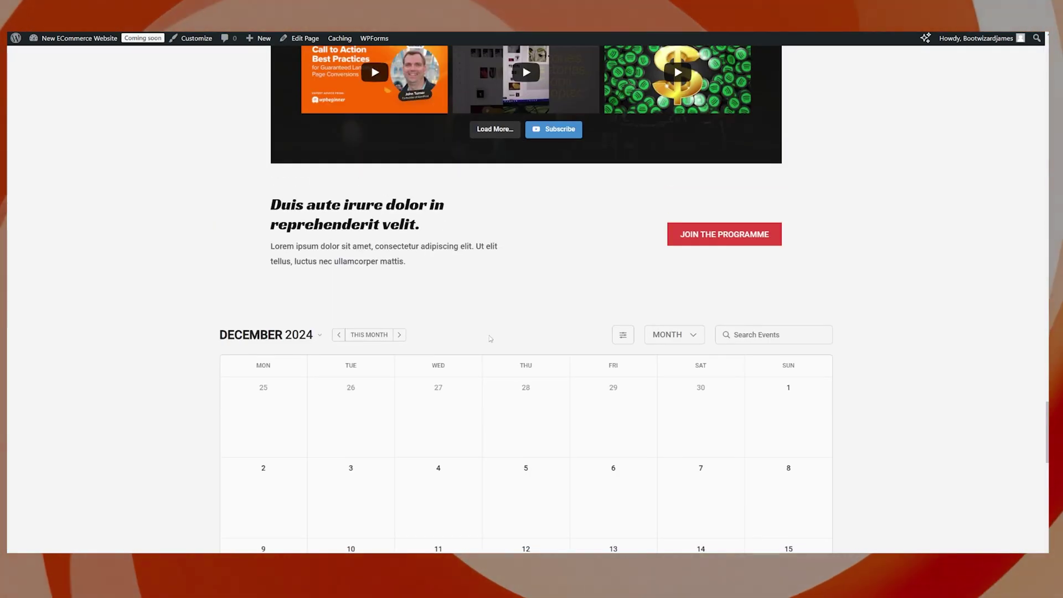
pyautogui.scroll(-4, 486, 338)
pyautogui.scroll(-2, 553, 318)
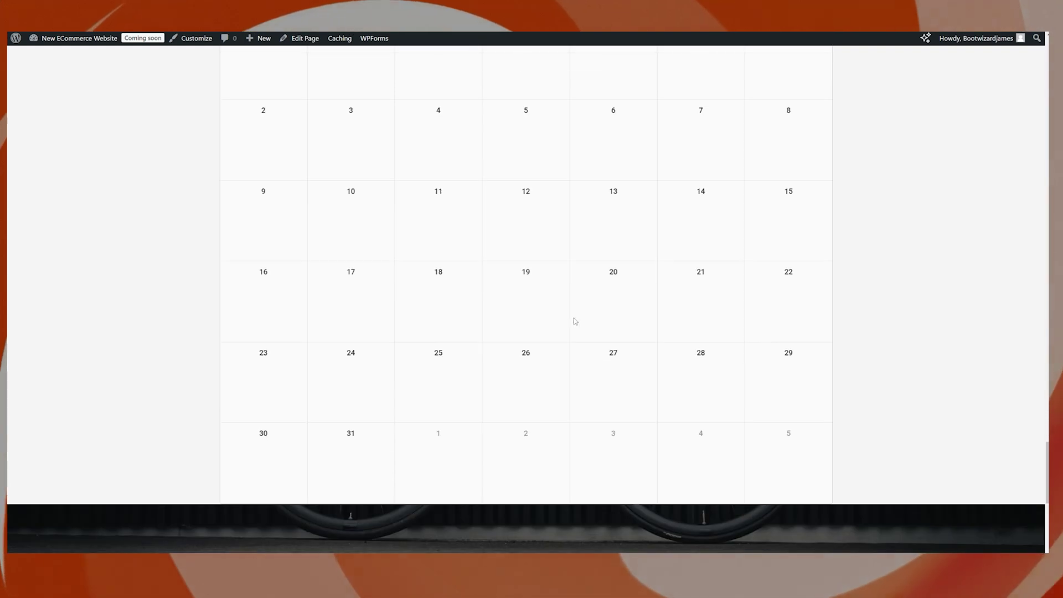
# Step: Check the view options of the homepage events calendar, advance it to January 2025 and preview the "Come Ride With Us." event on February 1
pyautogui.scroll(4, 668, 303)
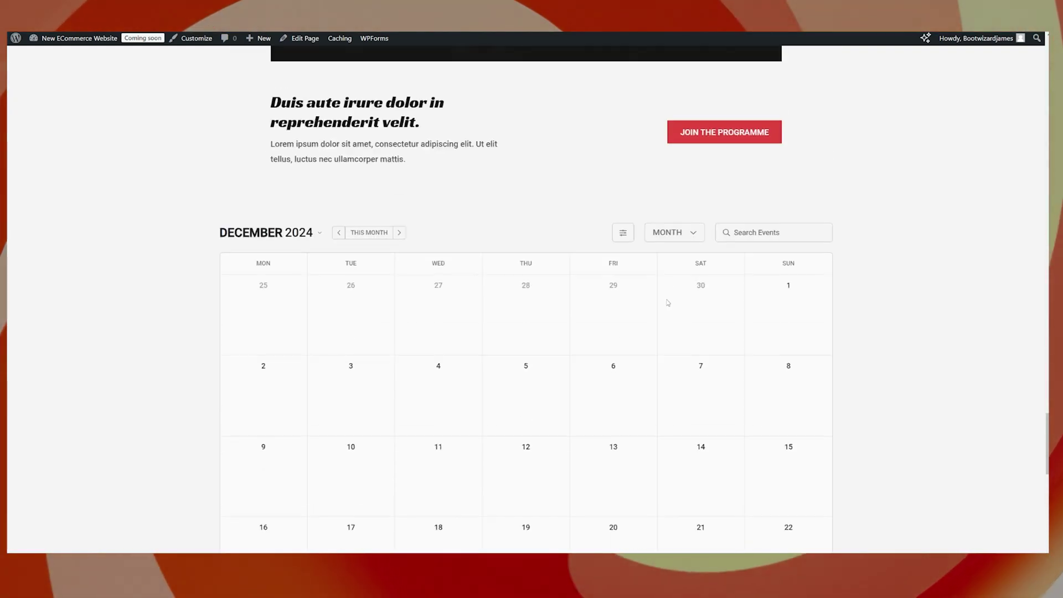
pyautogui.click(675, 232)
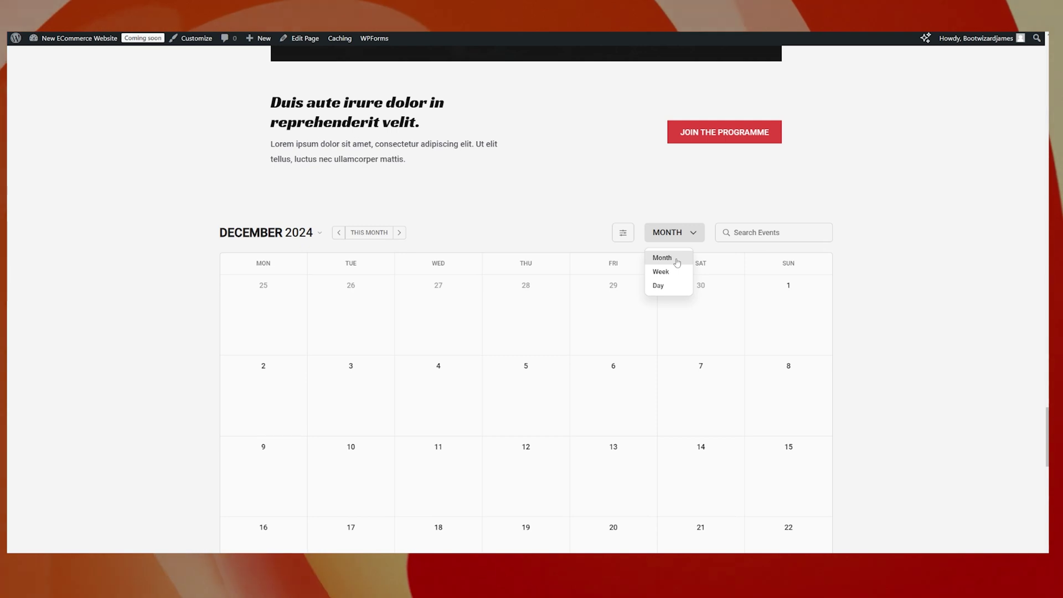
pyautogui.click(370, 233)
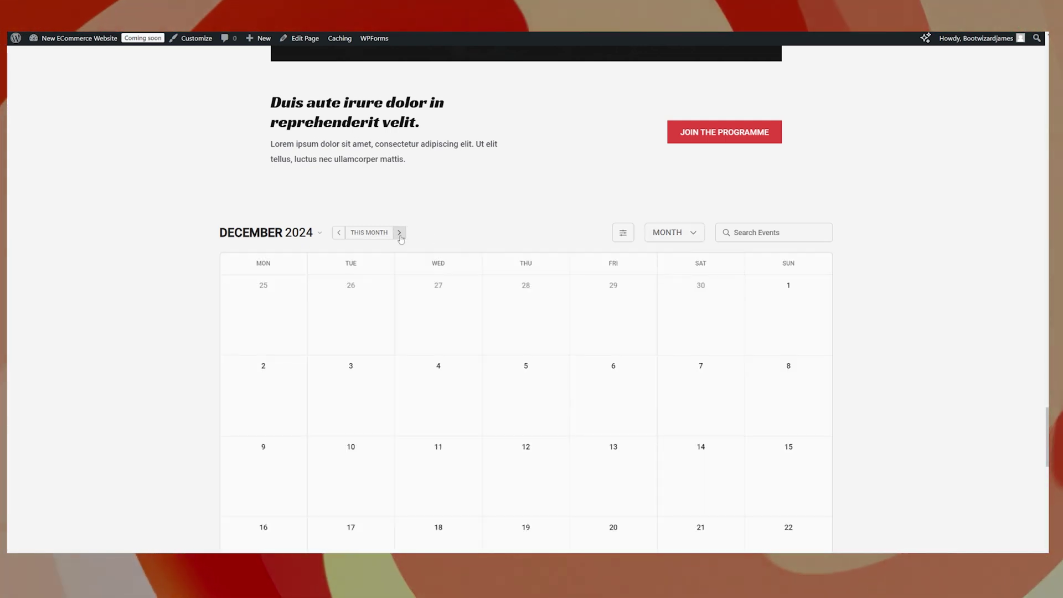
pyautogui.click(399, 232)
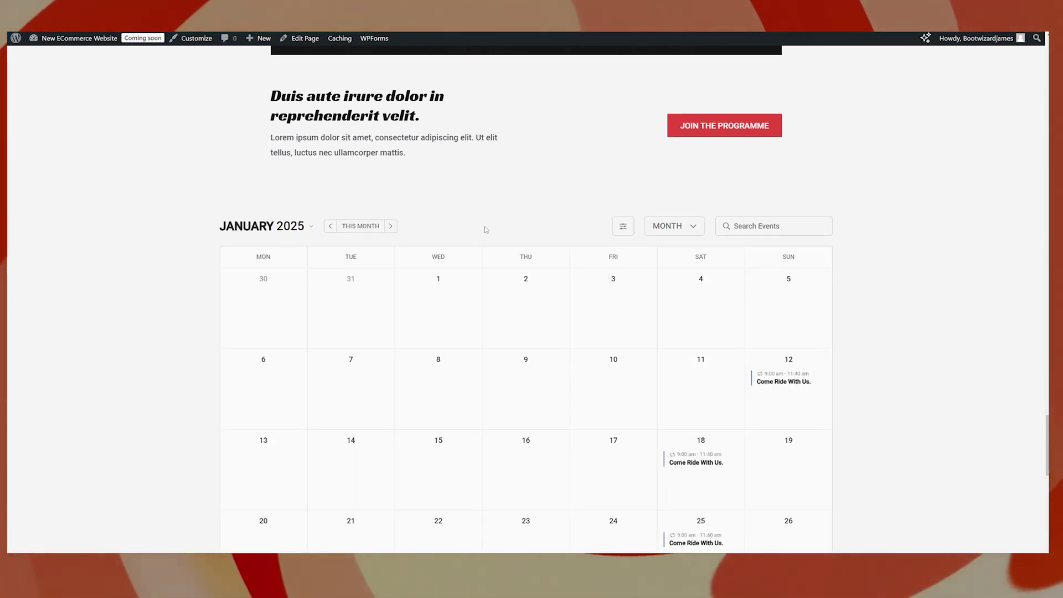
pyautogui.scroll(-3, 486, 230)
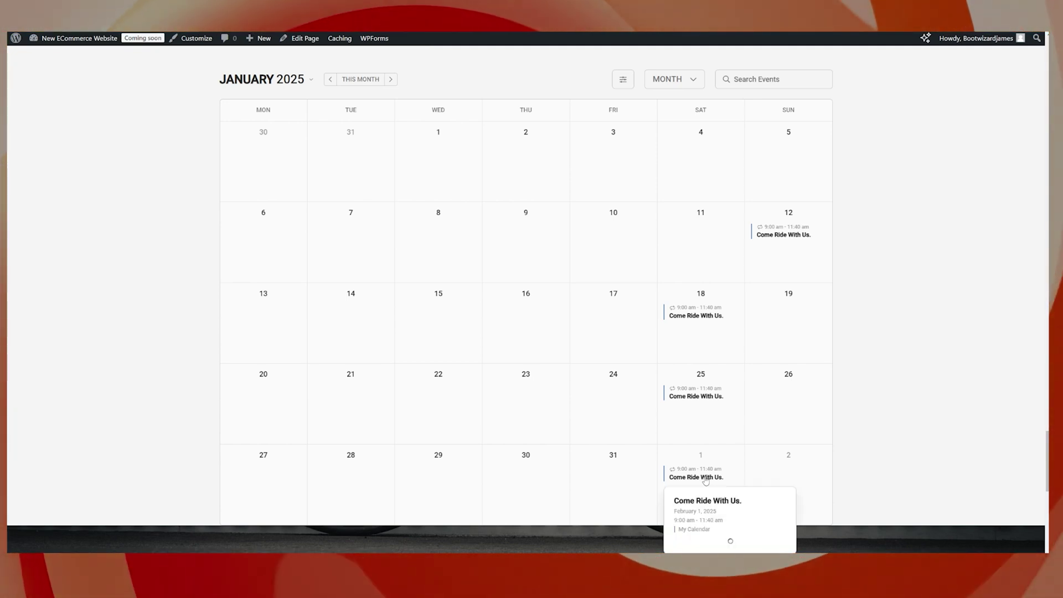
pyautogui.scroll(-2, 706, 481)
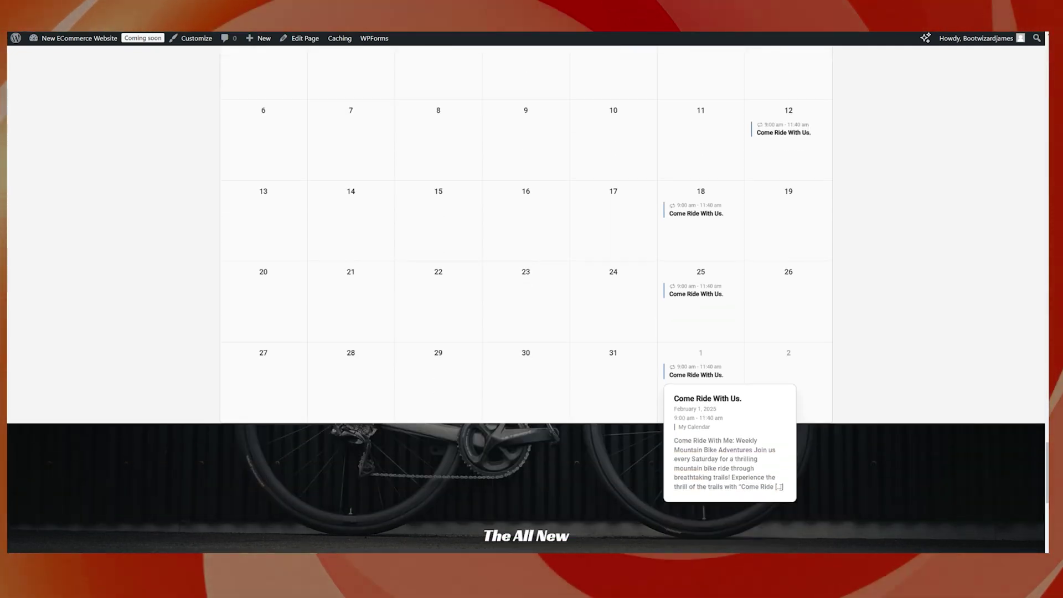
# Step: Open the "Come Ride With Us." event page and review its details, photo feed and add-to-calendar options
pyautogui.click(696, 399)
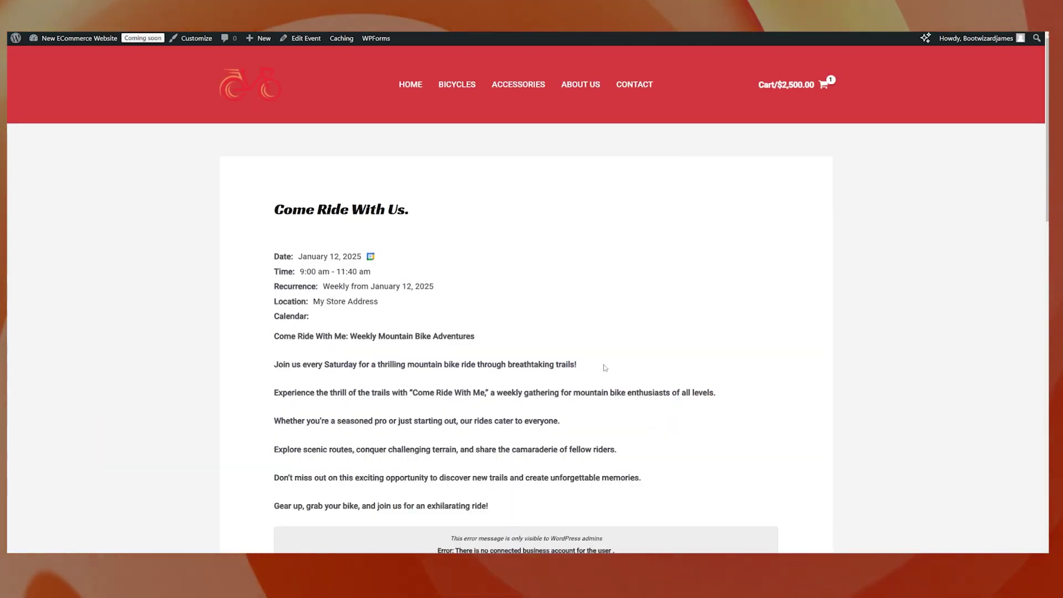
pyautogui.scroll(-3, 588, 314)
pyautogui.scroll(-14, 586, 310)
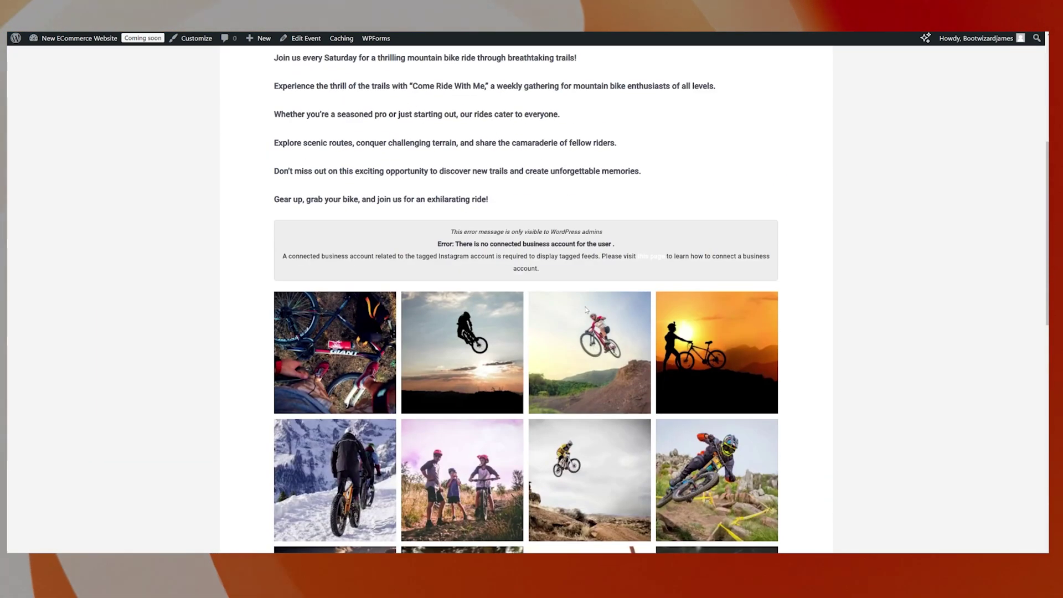
pyautogui.scroll(17, 527, 387)
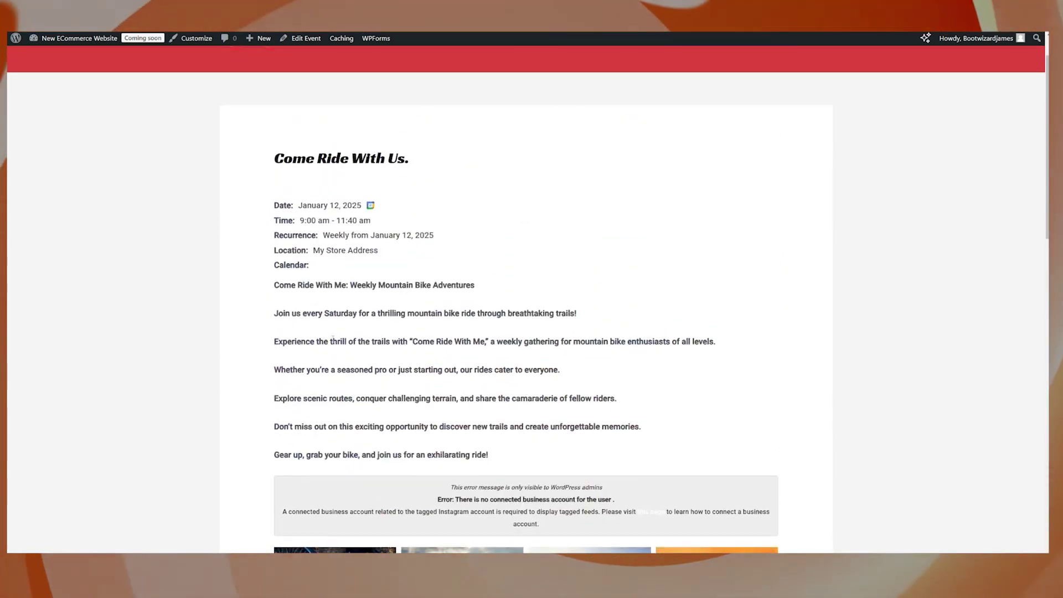
pyautogui.click(370, 205)
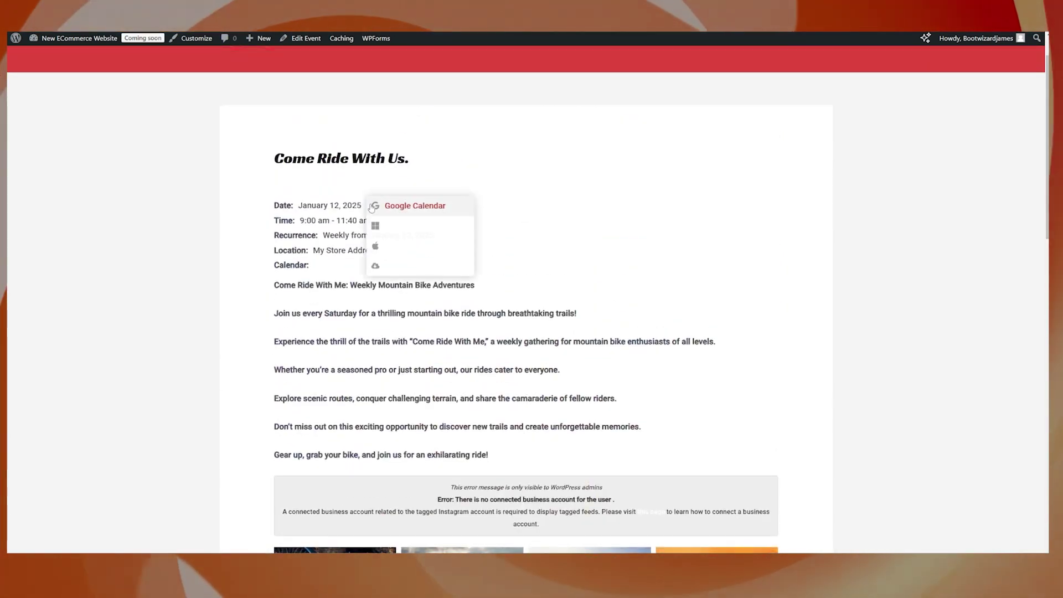
pyautogui.click(387, 187)
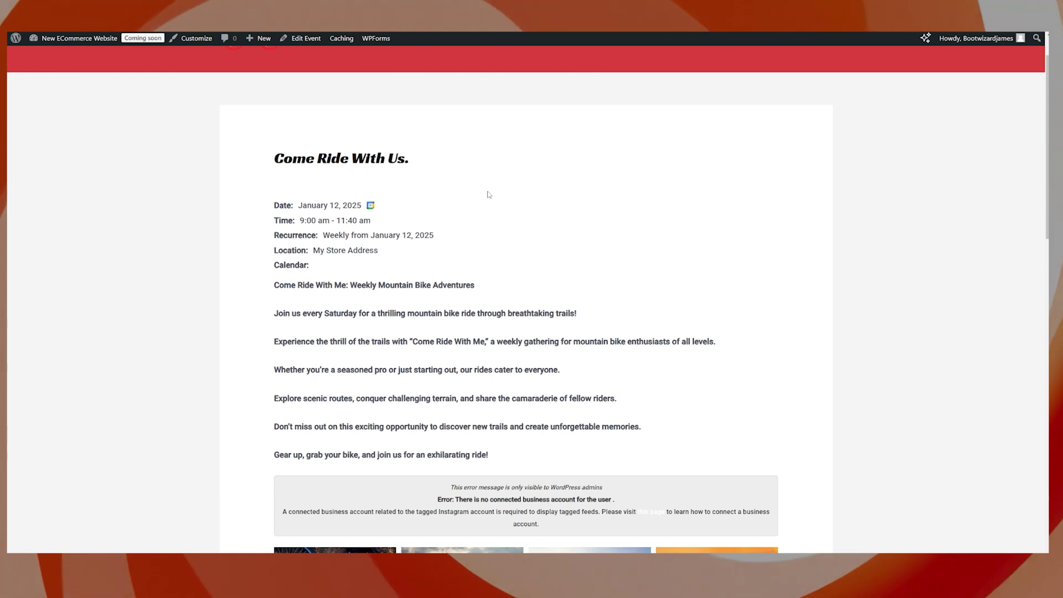